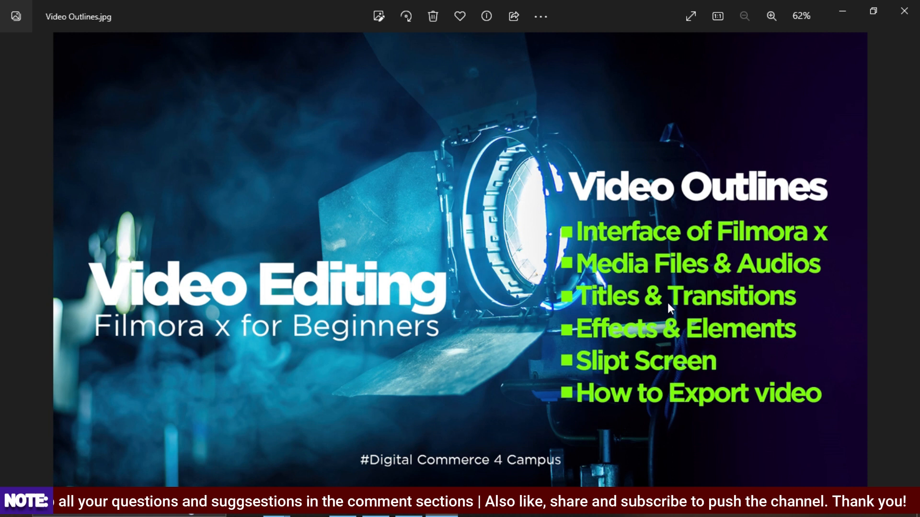
- Switch to Filmora and import the video THIS RICE DISH IS!!! from the Desktop FOOD VIDEOS folder
left_click(837, 6)
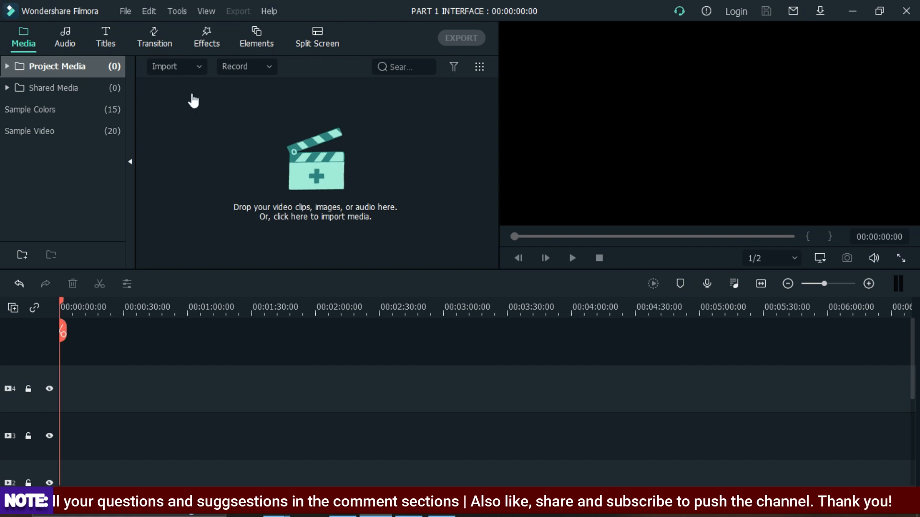
left_click(125, 14)
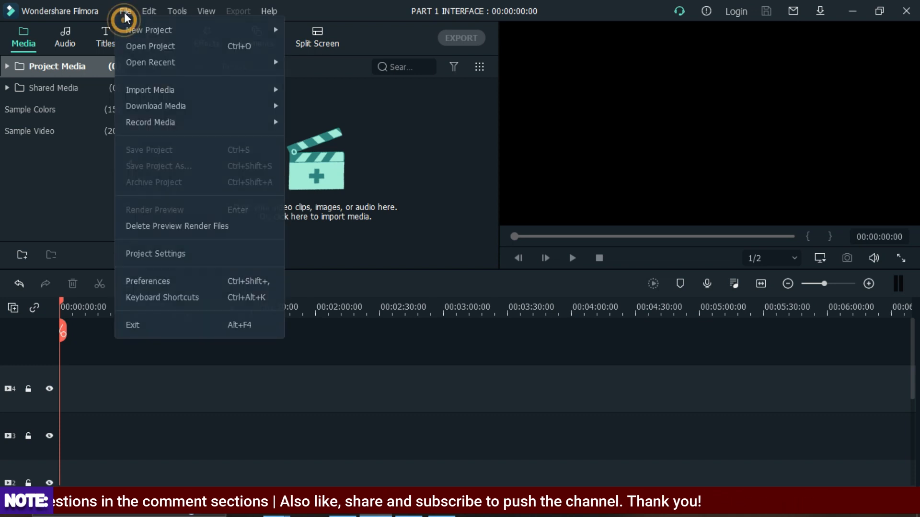
mouse_move(146, 94)
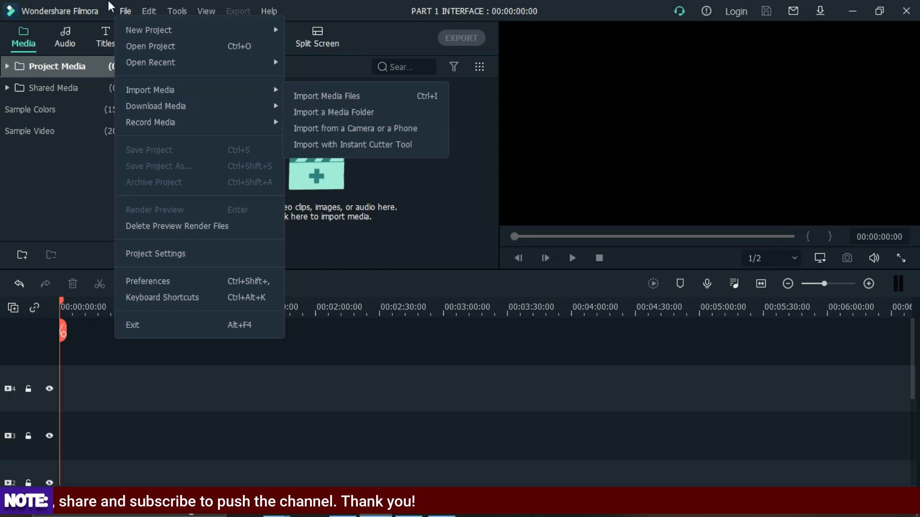
left_click(122, 11)
left_click(173, 64)
left_click(177, 65)
left_click(198, 70)
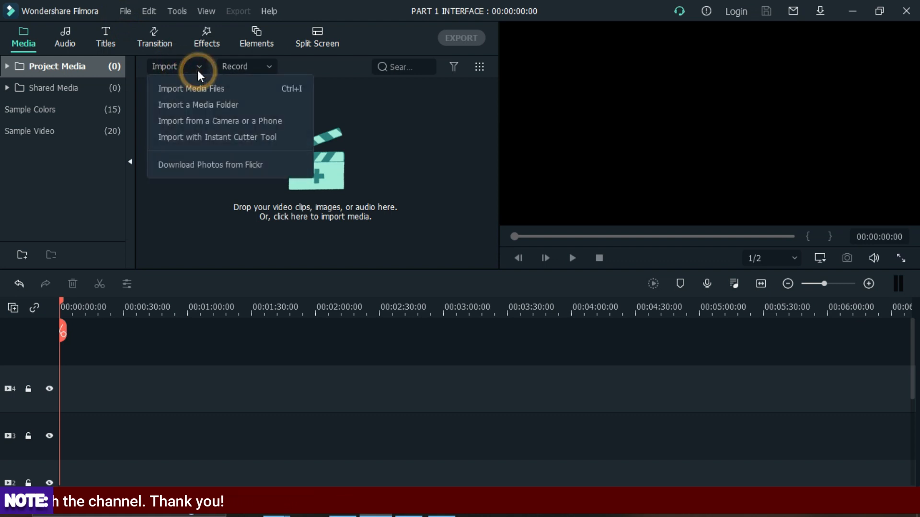
left_click(181, 67)
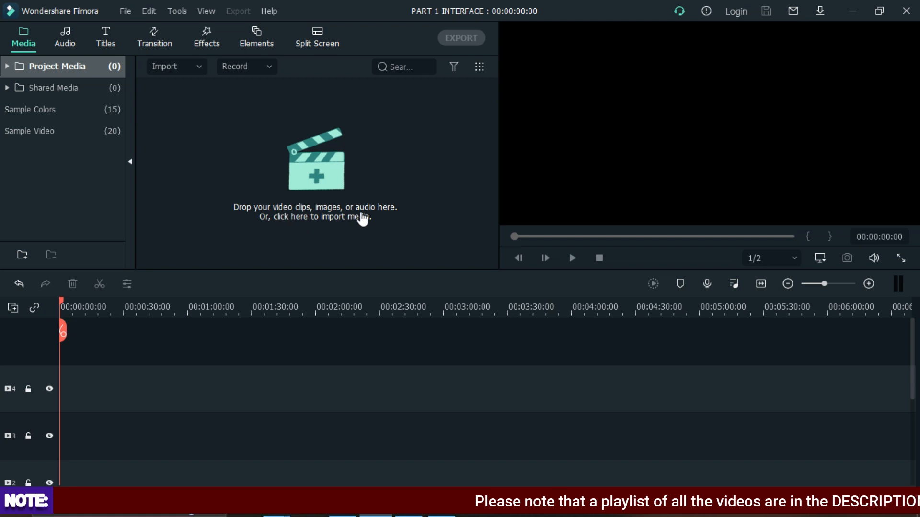
left_click(316, 177)
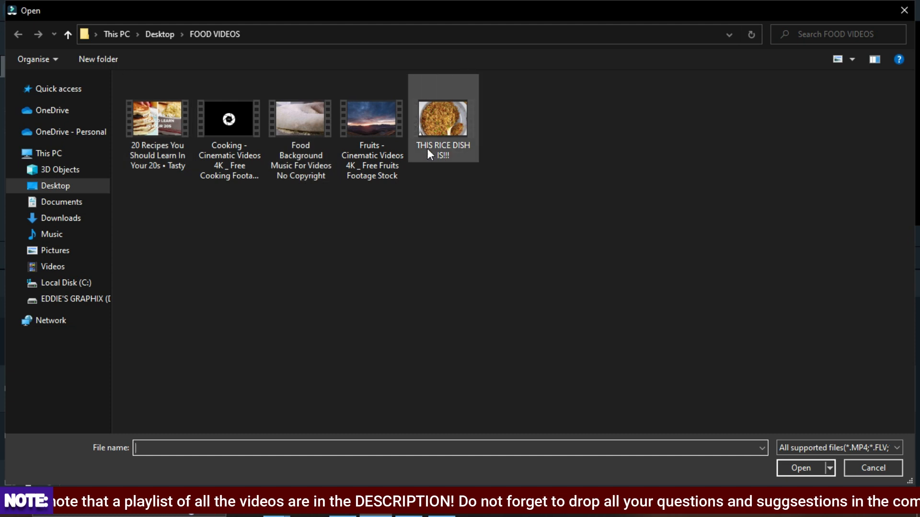
double_click(444, 122)
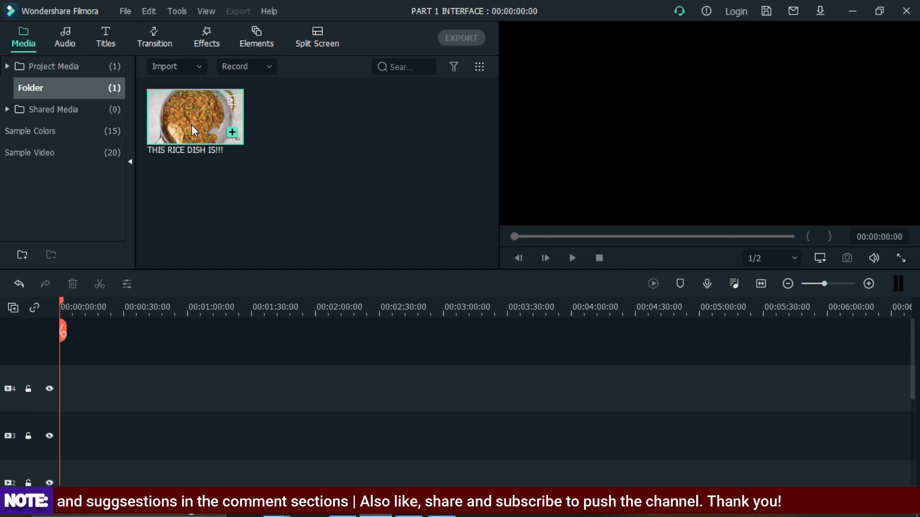
- Place the rice video on the timeline's video track, keeping the 1920 x 1080 25fps project settings
left_click_drag(193, 129, 19, 359)
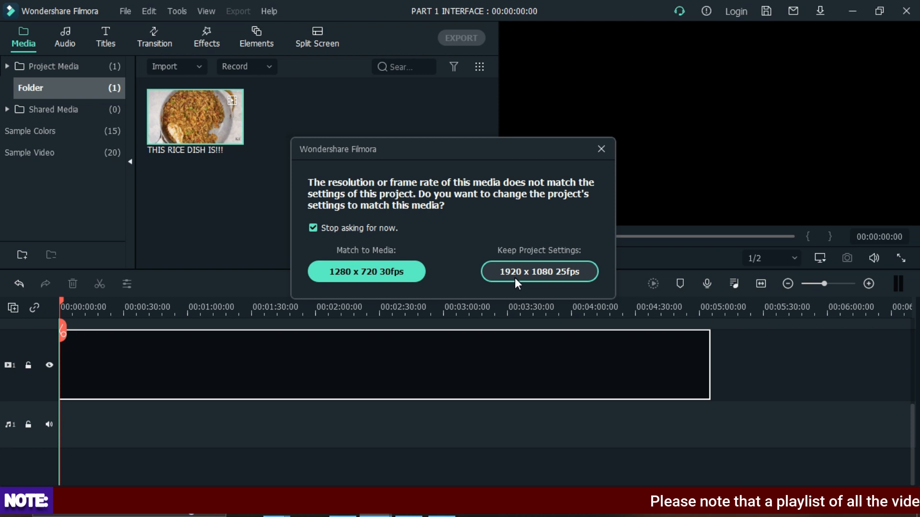
left_click(561, 275)
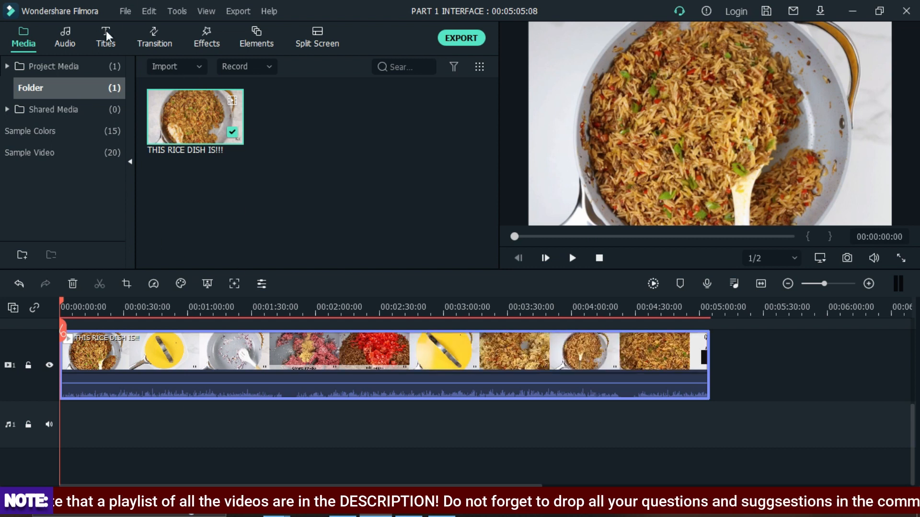
- Open the Titles library and browse the Favorites and Included title categories
scroll(194, 383, "up", 1)
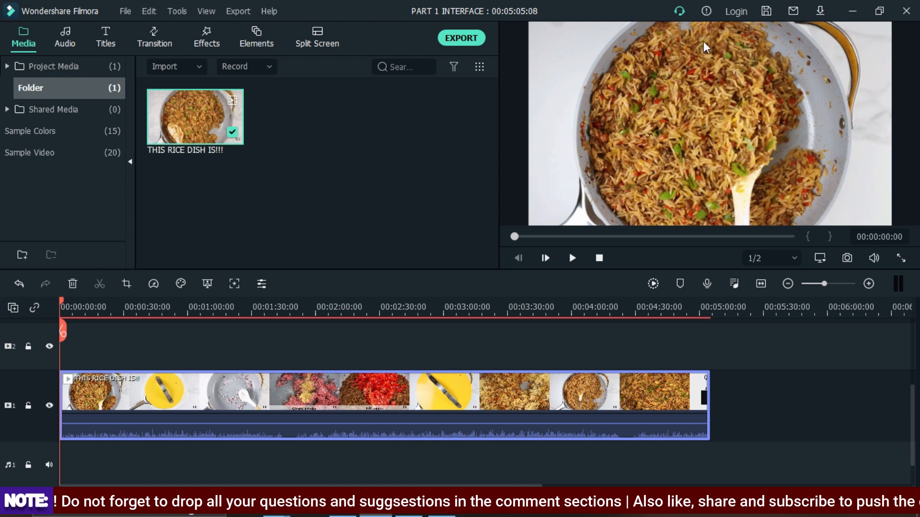
scroll(307, 422, "up", 1)
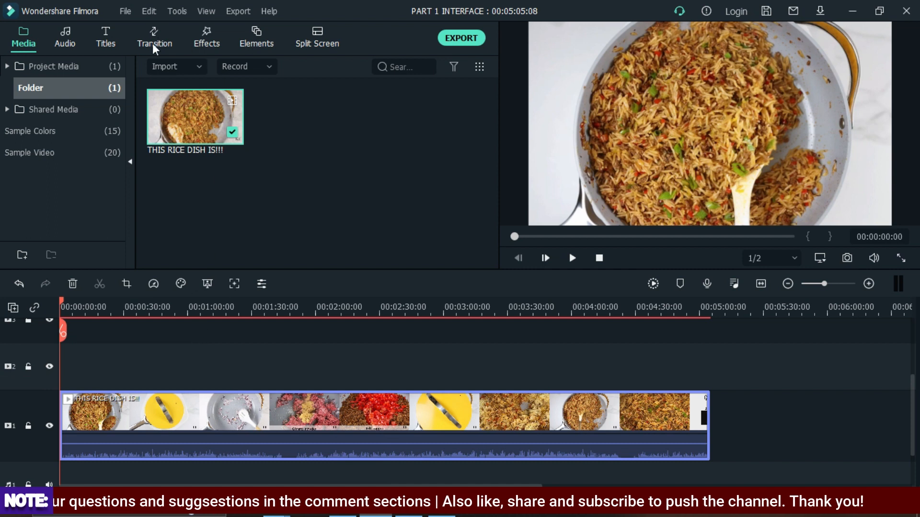
left_click(104, 37)
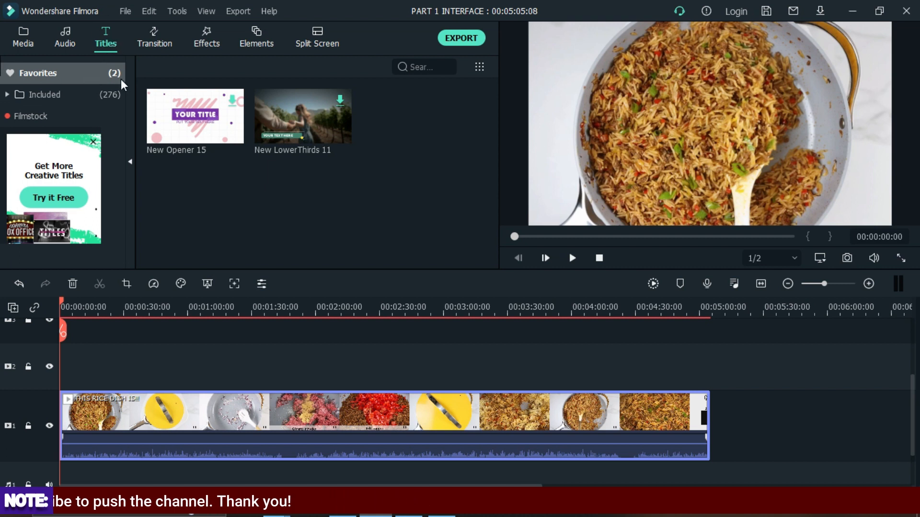
left_click(92, 141)
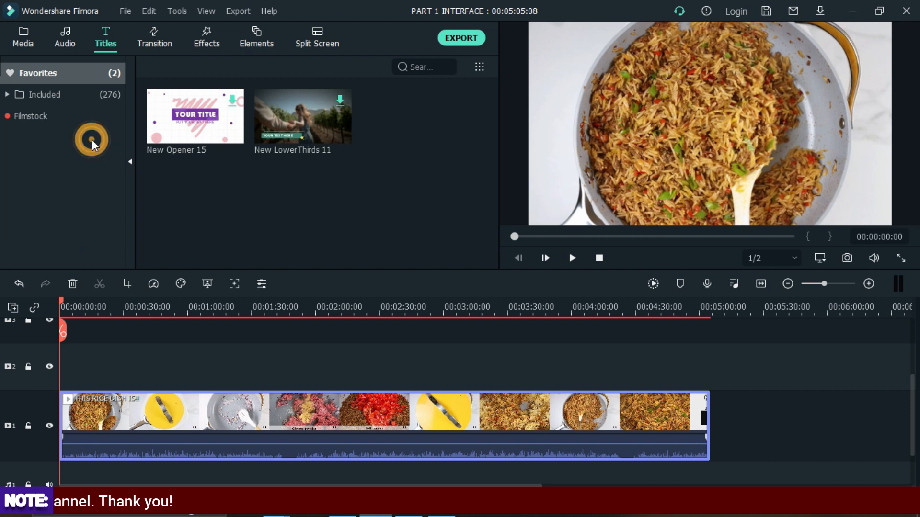
left_click(76, 98)
left_click(67, 73)
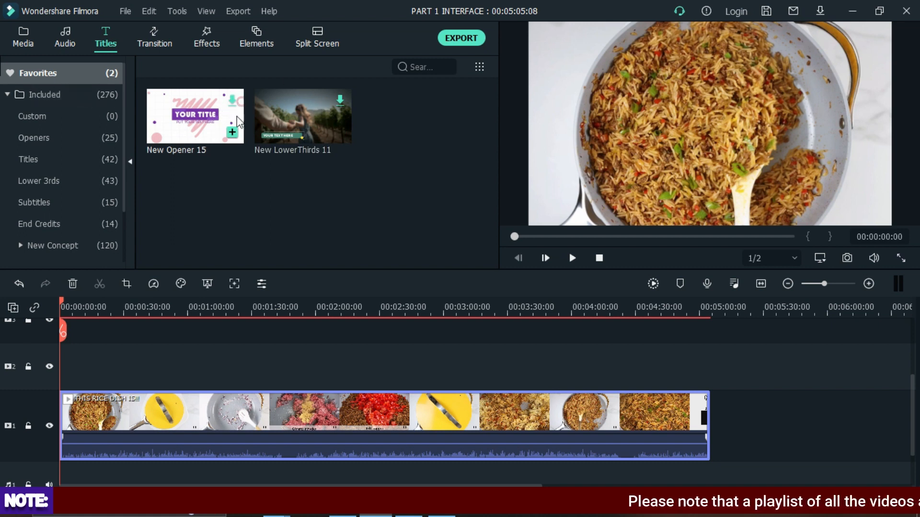
left_click(341, 101)
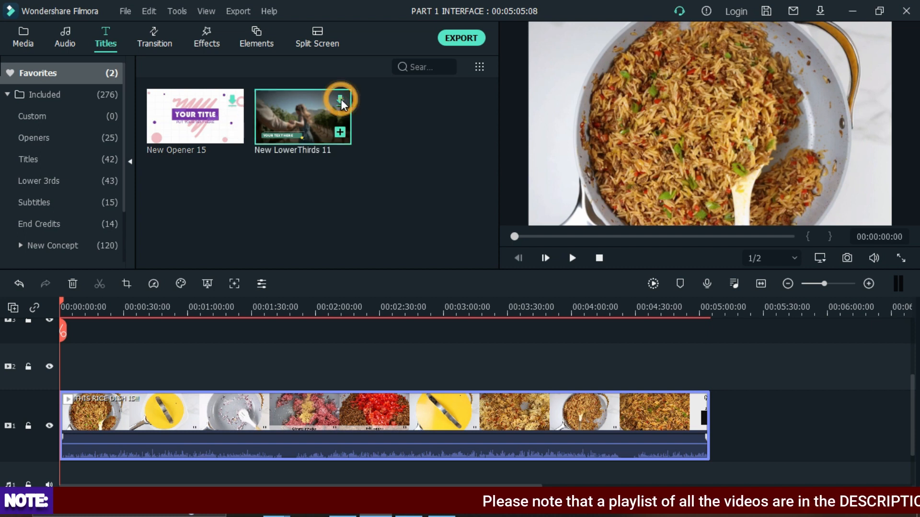
left_click(234, 101)
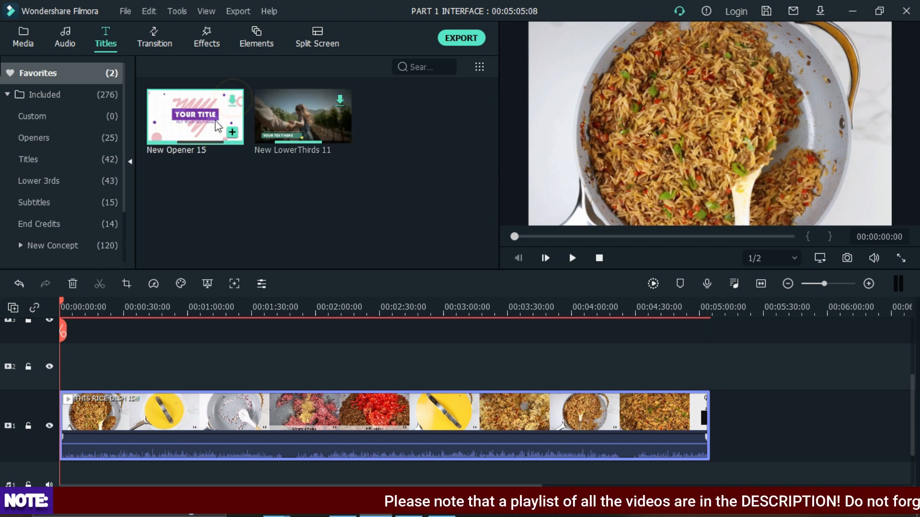
left_click(47, 98)
left_click(68, 98)
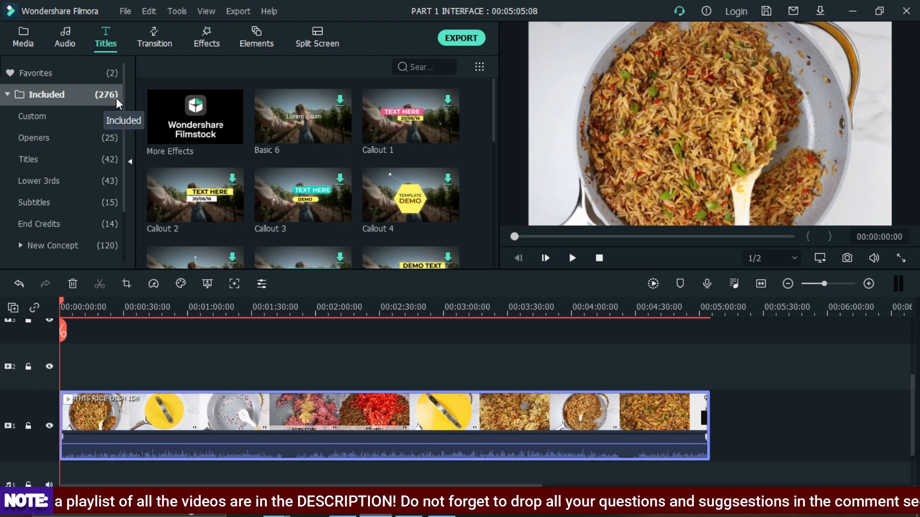
- Preview the Basic 6 and Callout title templates in the Included category
double_click(332, 102)
double_click(424, 115)
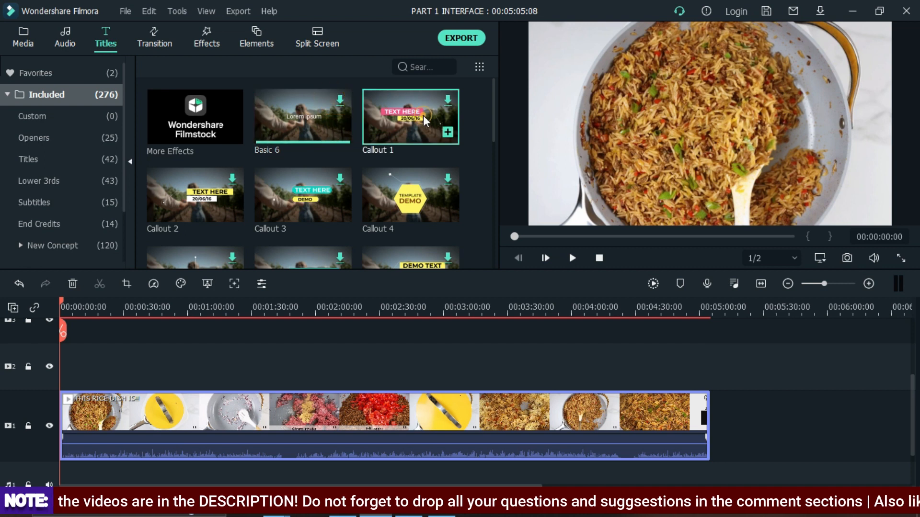
double_click(413, 189)
double_click(330, 189)
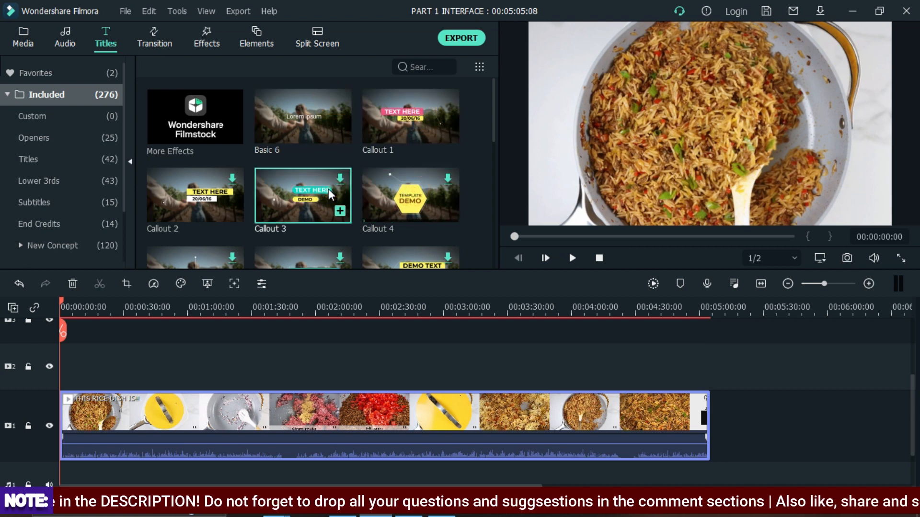
double_click(206, 181)
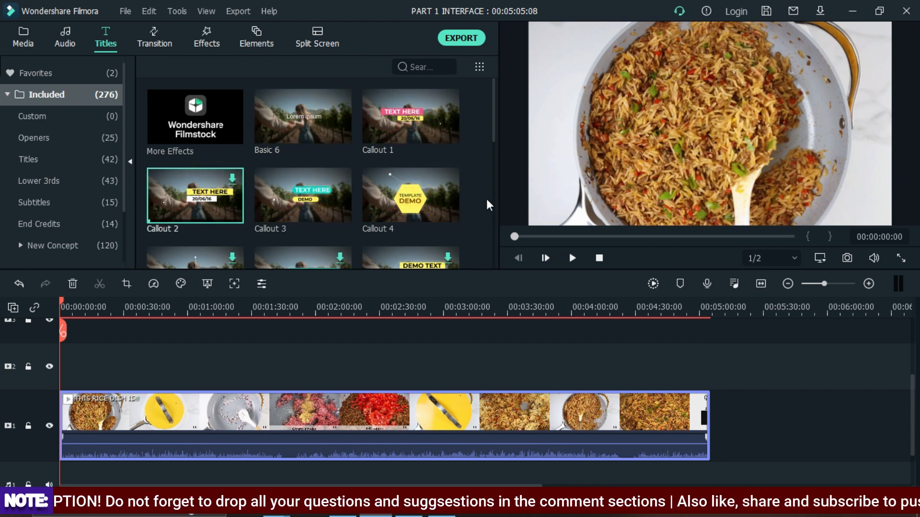
scroll(331, 198, "down", 10)
scroll(218, 152, "up", 6)
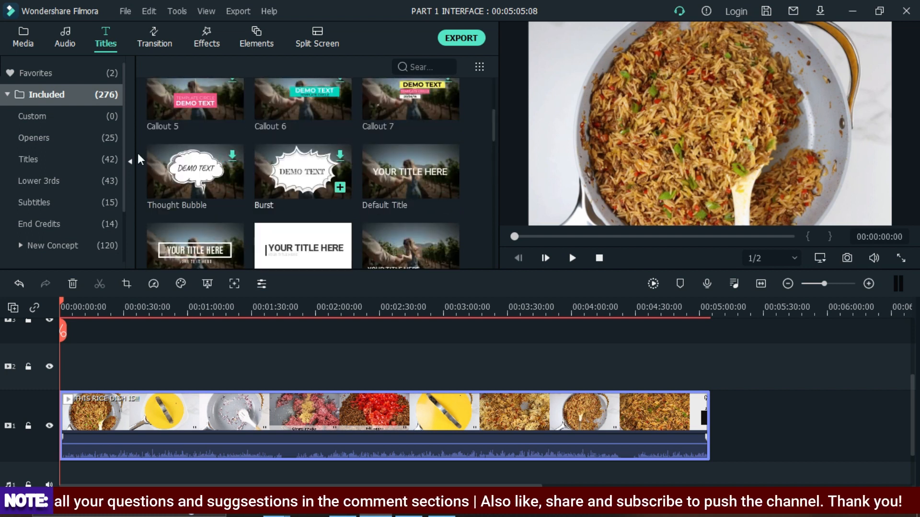
- Browse the Custom and Openers title categories
left_click(56, 117)
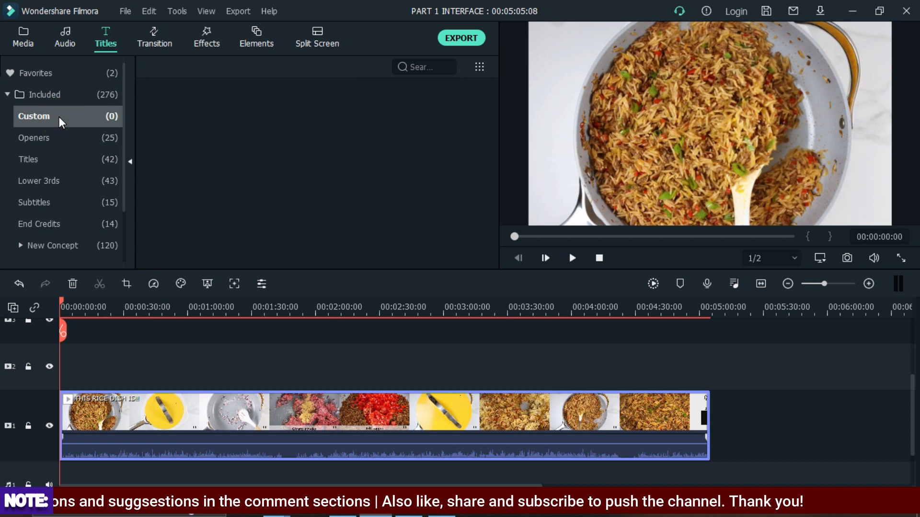
left_click(48, 138)
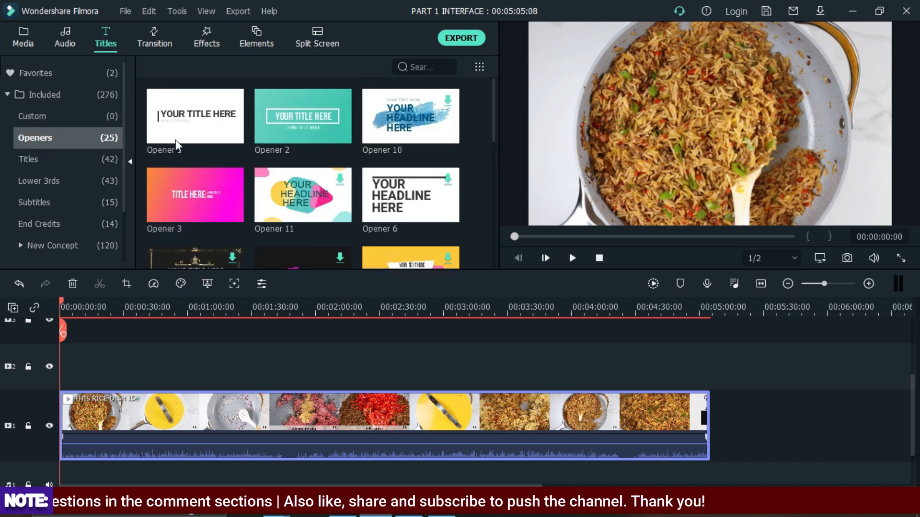
scroll(321, 143, "down", 4)
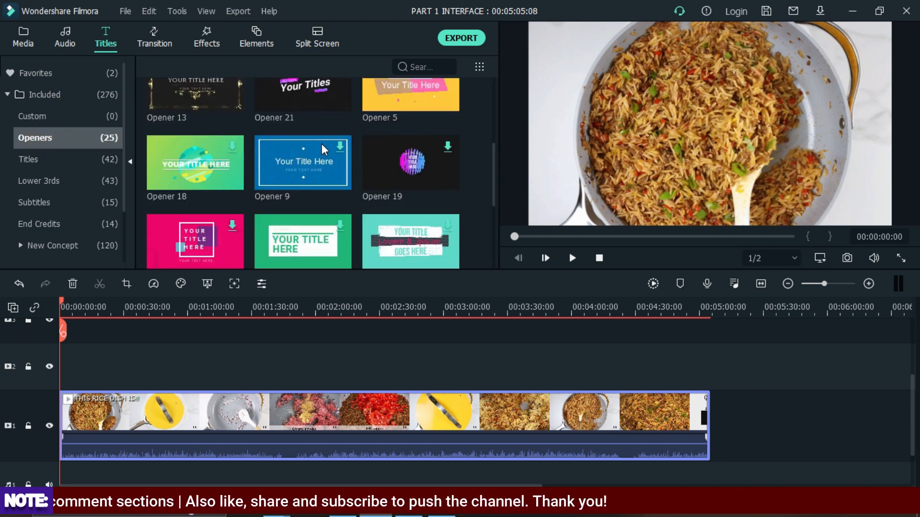
- Move the rice clip further right along the timeline, leaving empty space at the start
left_click_drag(128, 418, 365, 422)
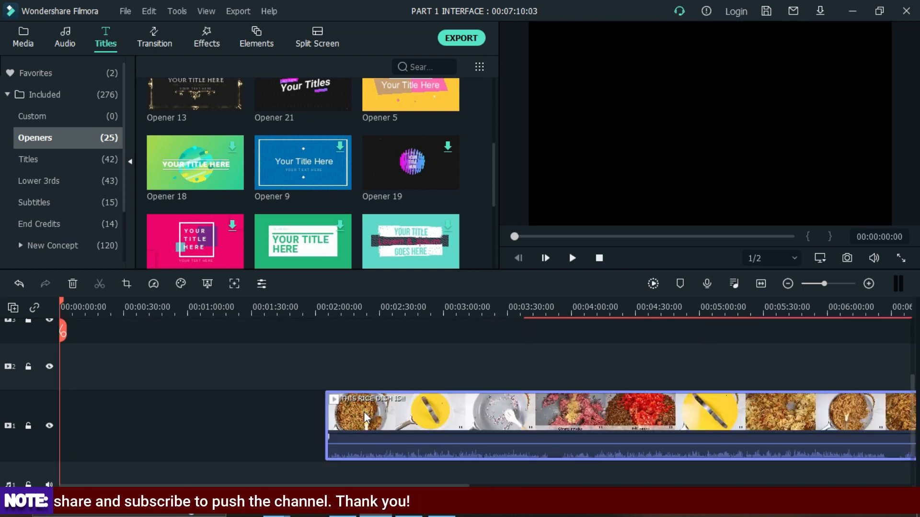
left_click_drag(525, 312, 318, 322)
left_click_drag(319, 425, 405, 422)
scroll(276, 185, "down", 5)
scroll(276, 183, "up", 5)
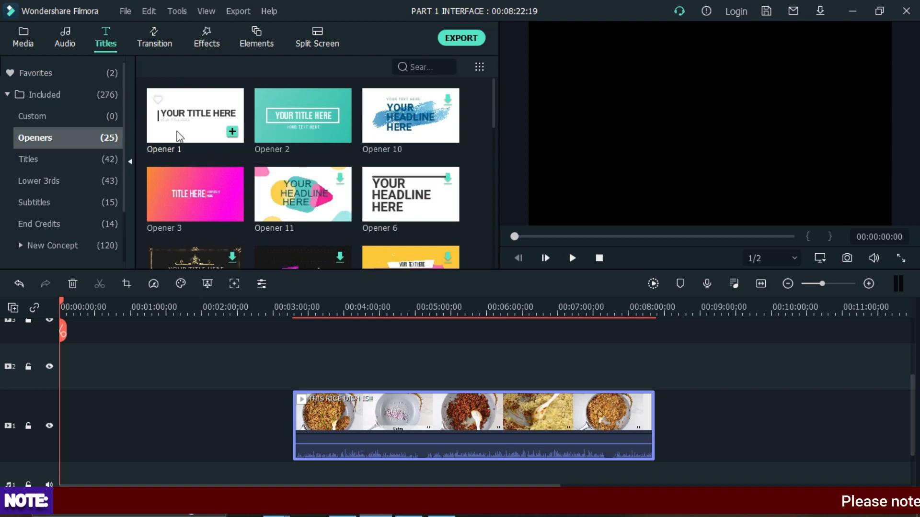
- Add the Opener 1 title at the start of the video track and move the rice clip right after it
left_click_drag(180, 137, 54, 407)
left_click_drag(357, 422, 134, 439)
- Play the timeline preview and stop it
key("space")
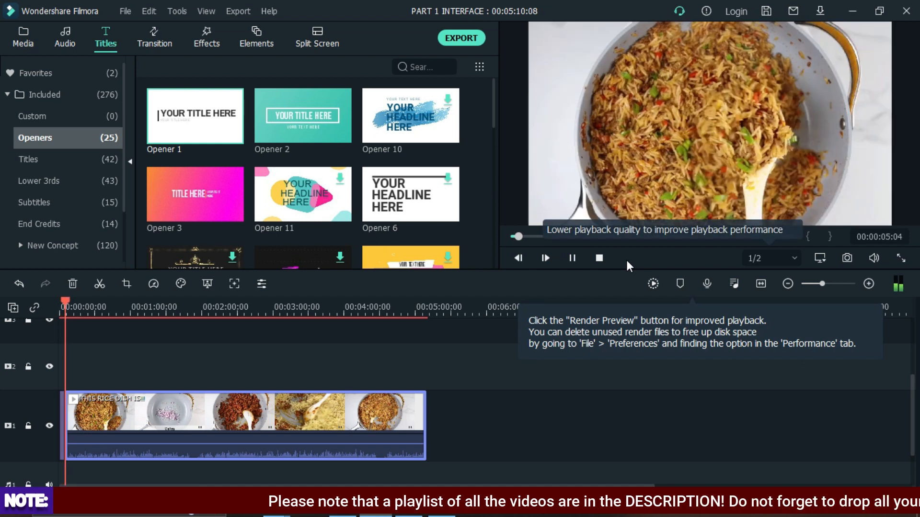
key("space")
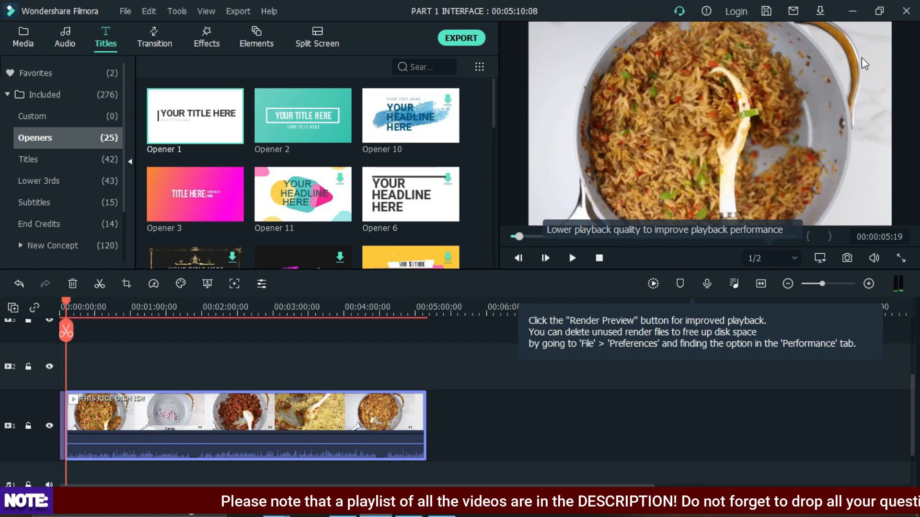
left_click(601, 259)
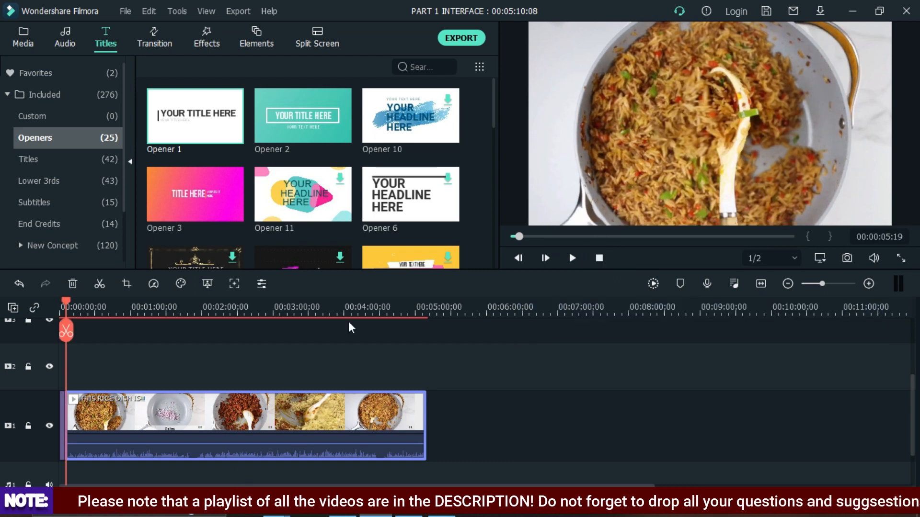
- Move the rice clip to start about 1 minute 30 seconds into the timeline
left_click_drag(350, 314, 423, 315)
left_click_drag(257, 427, 382, 426)
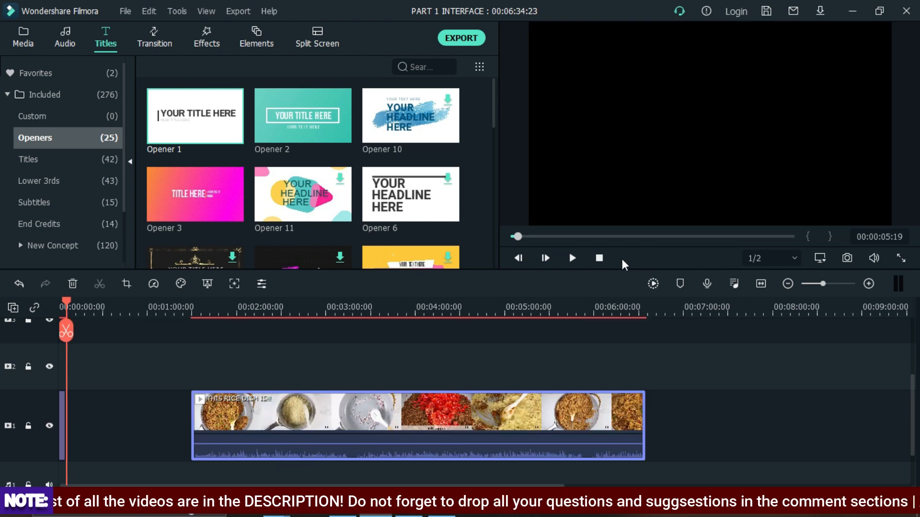
left_click(598, 258)
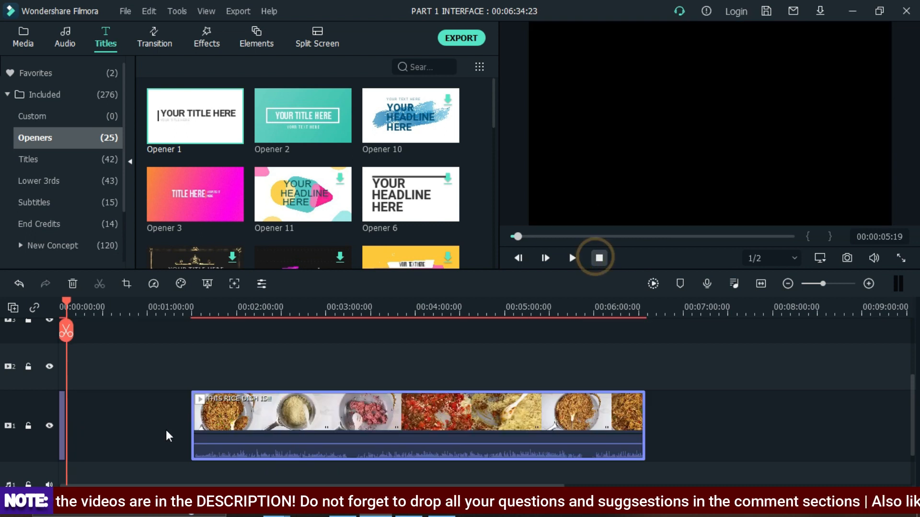
- Replace the Opener 1 title at the track start with the Opener 2 title and play the preview
left_click(60, 425)
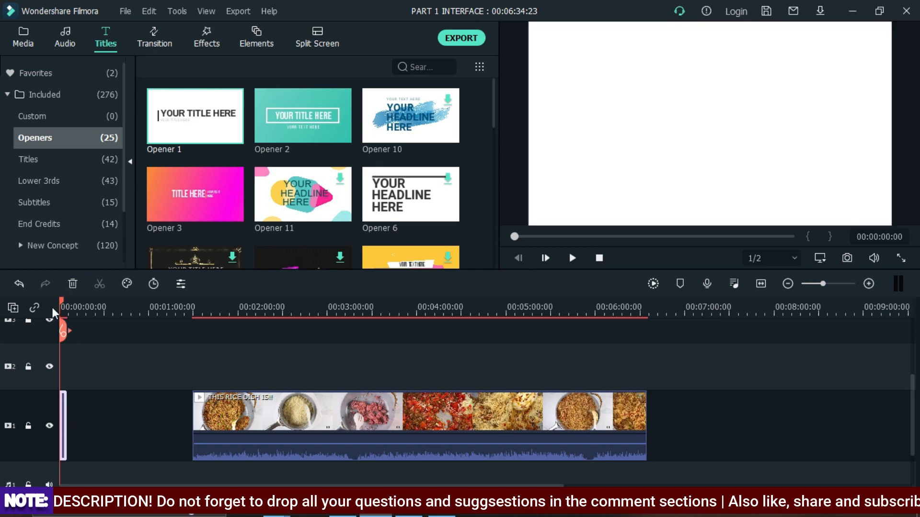
left_click(76, 286)
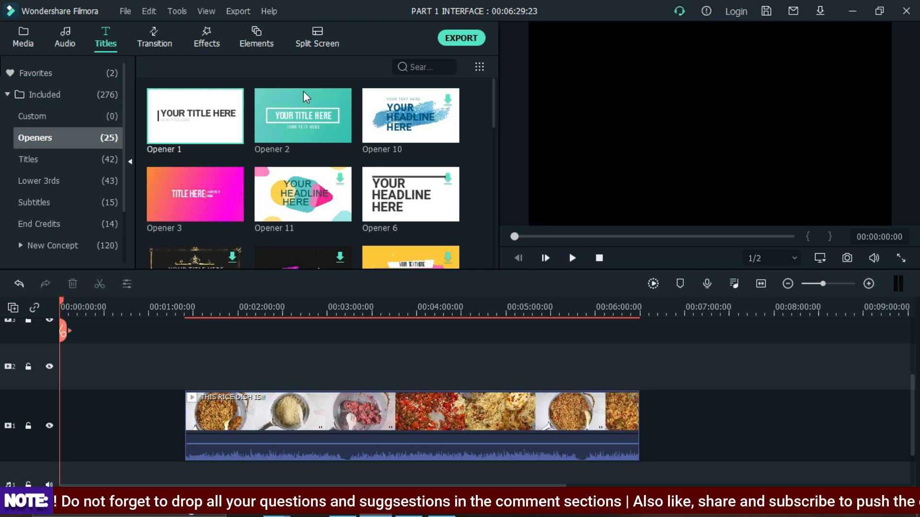
left_click_drag(306, 133, 66, 427)
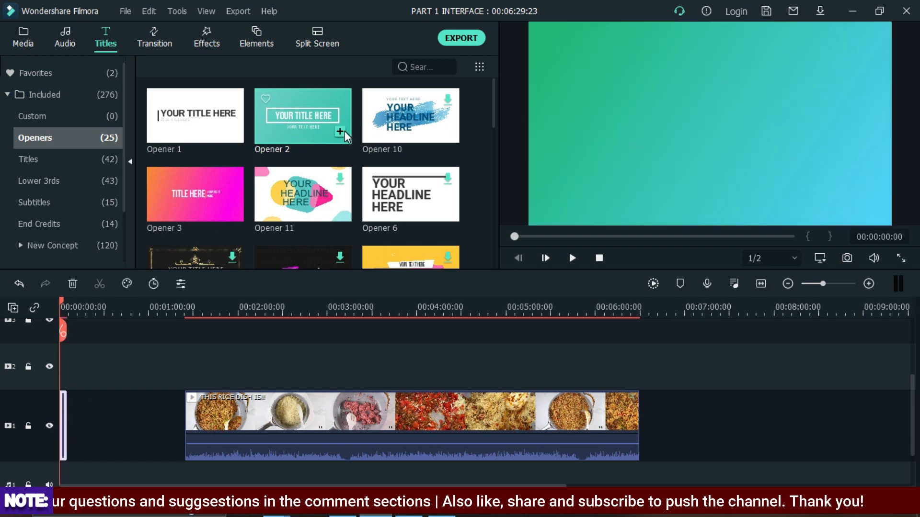
key("space")
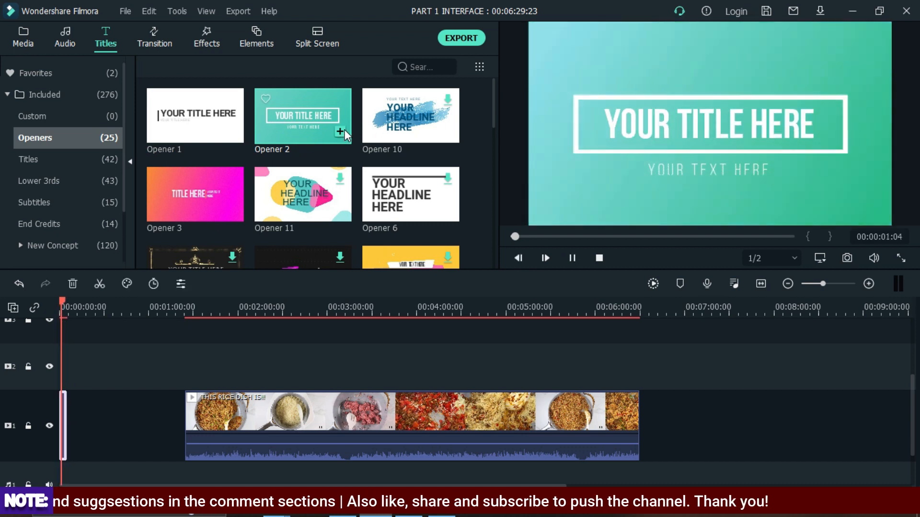
- Stop the preview and browse the opener titles, previewing Opener 1 and Opener 3
key("space")
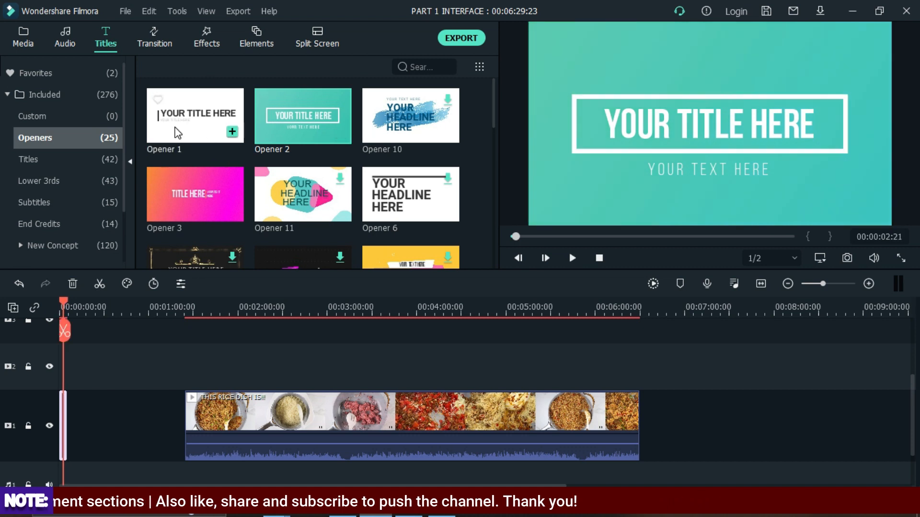
scroll(297, 197, "down", 8)
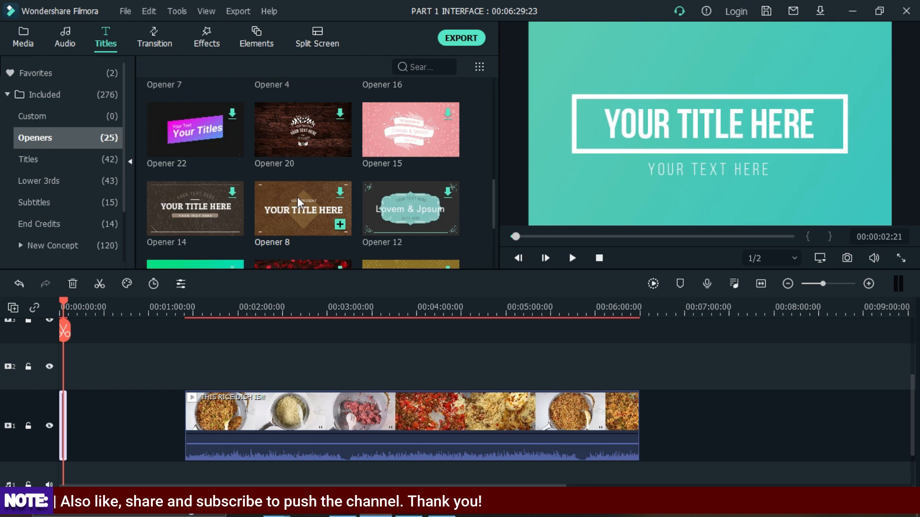
scroll(297, 195, "up", 8)
mouse_move(289, 131)
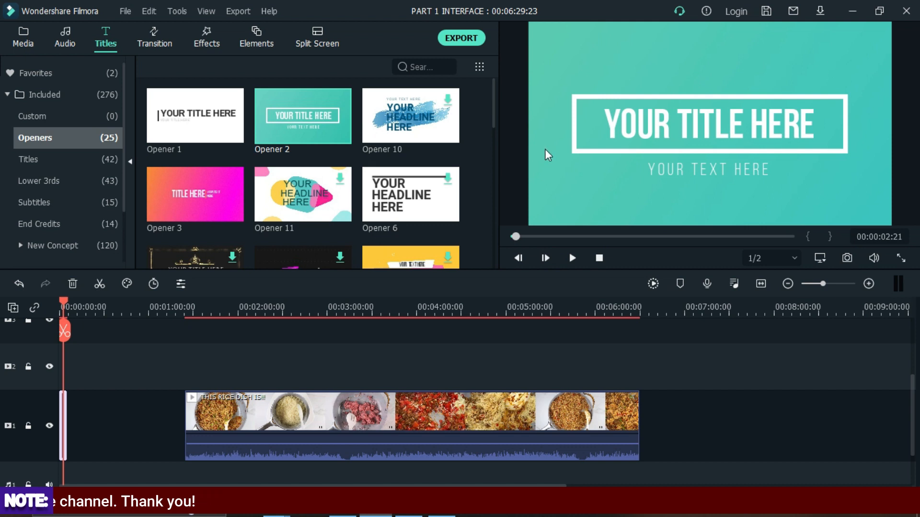
left_click(173, 119)
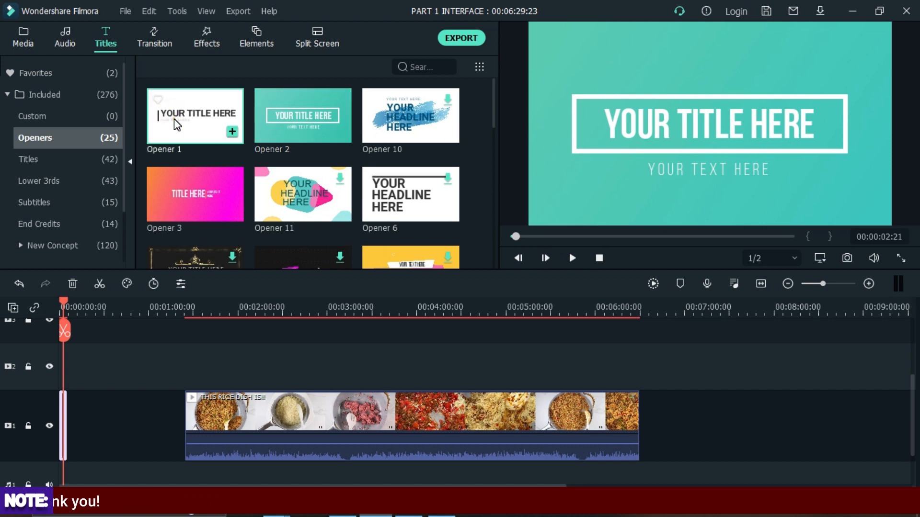
mouse_move(429, 118)
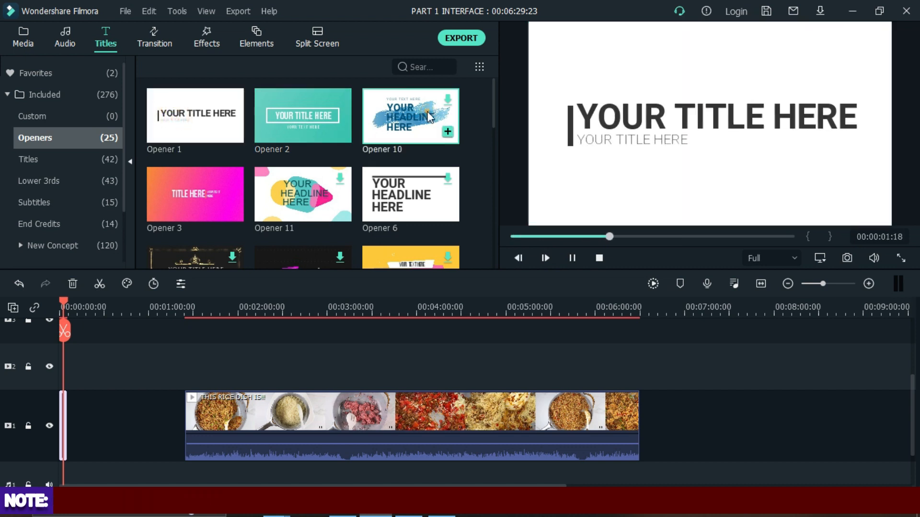
left_click(188, 188)
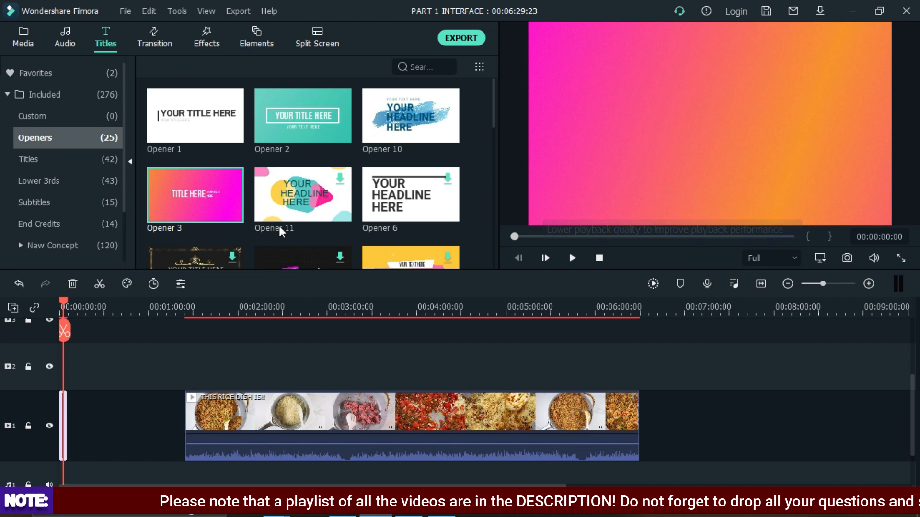
- Move the rice clip back so it starts directly after the Opener 2 title
left_click(572, 258)
left_click(594, 257)
left_click_drag(179, 433, 123, 433)
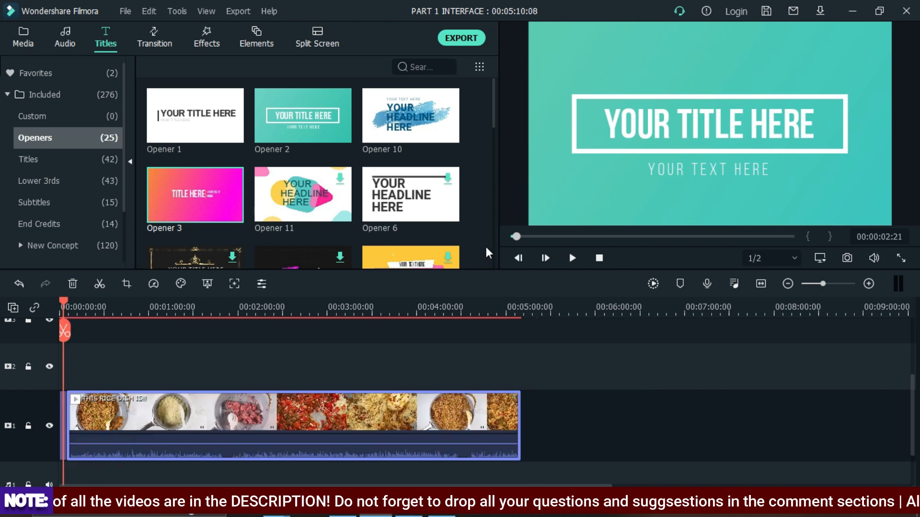
- Split the rice clip at about 1 minute 14 seconds and delete the part after the cut
left_click_drag(395, 308, 792, 348)
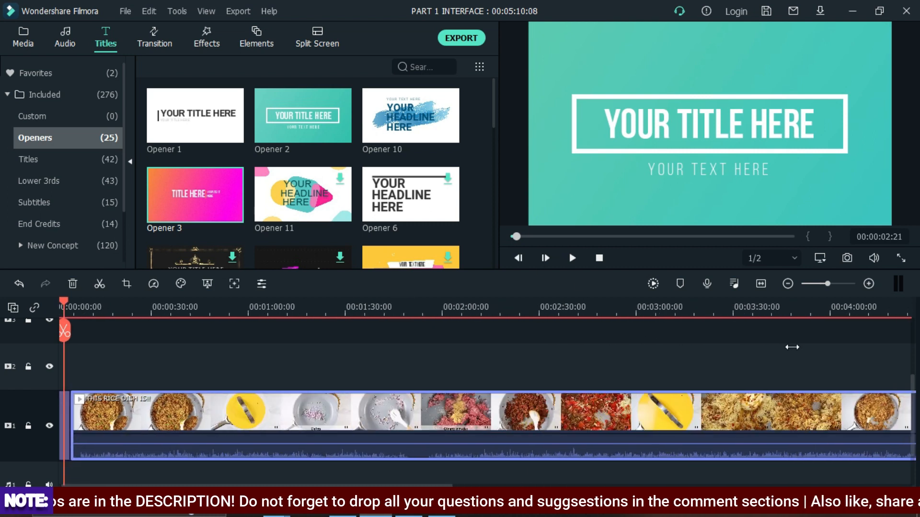
left_click_drag(61, 298, 394, 329)
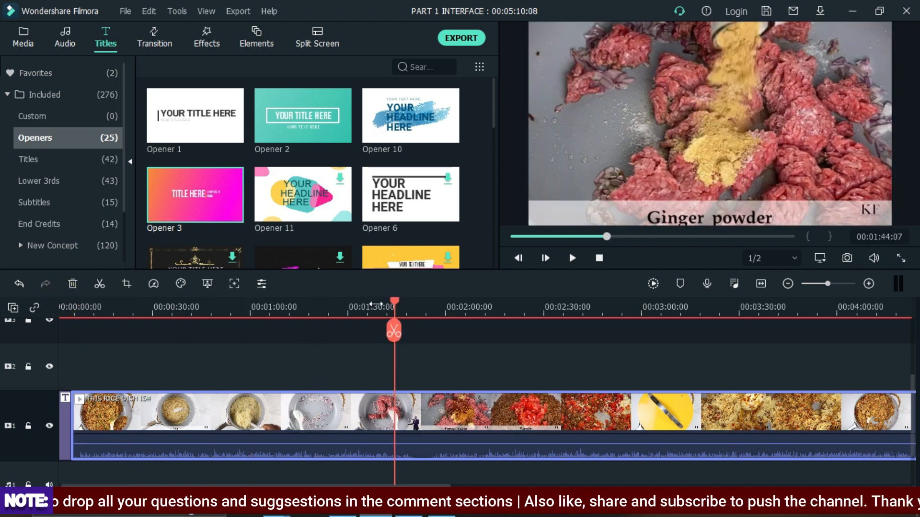
left_click_drag(395, 298, 828, 325)
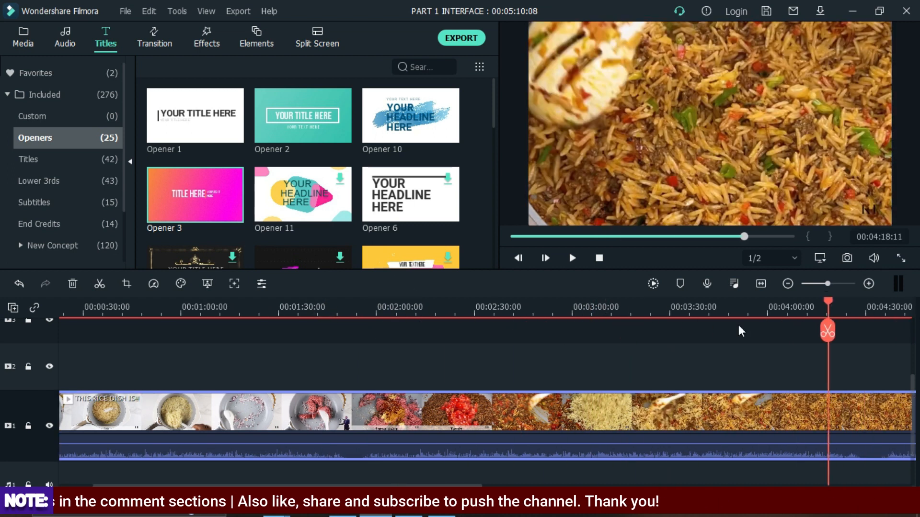
left_click_drag(629, 310, 281, 318)
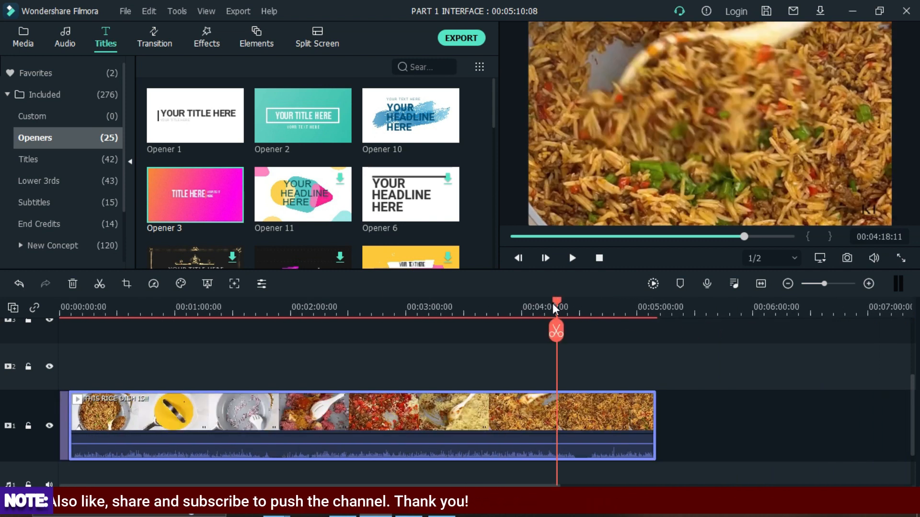
mouse_move(550, 301)
left_mouse_down()
mouse_move(282, 316)
mouse_move(180, 310)
mouse_move(202, 306)
left_mouse_up()
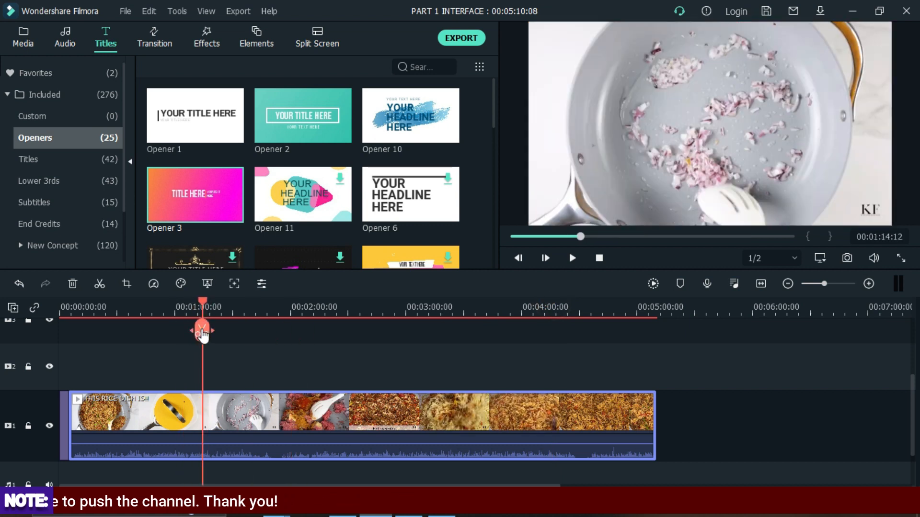
left_click(202, 330)
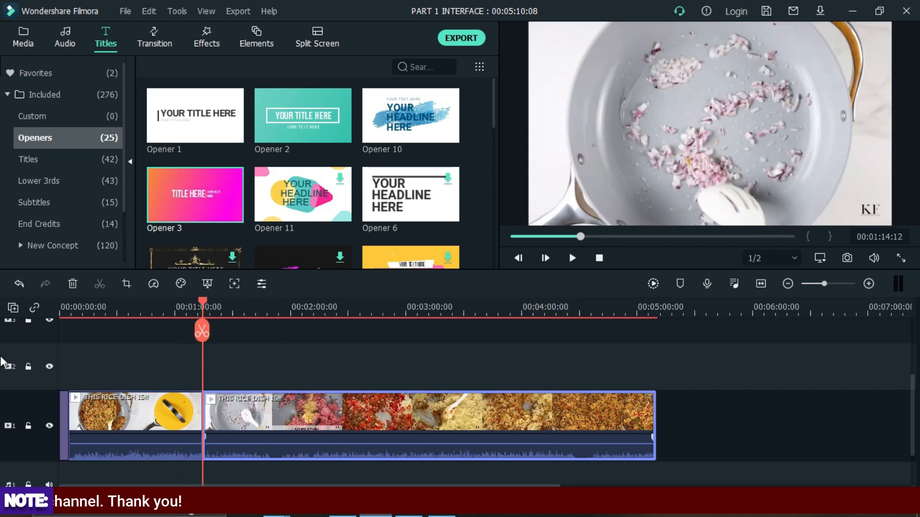
left_click(73, 283)
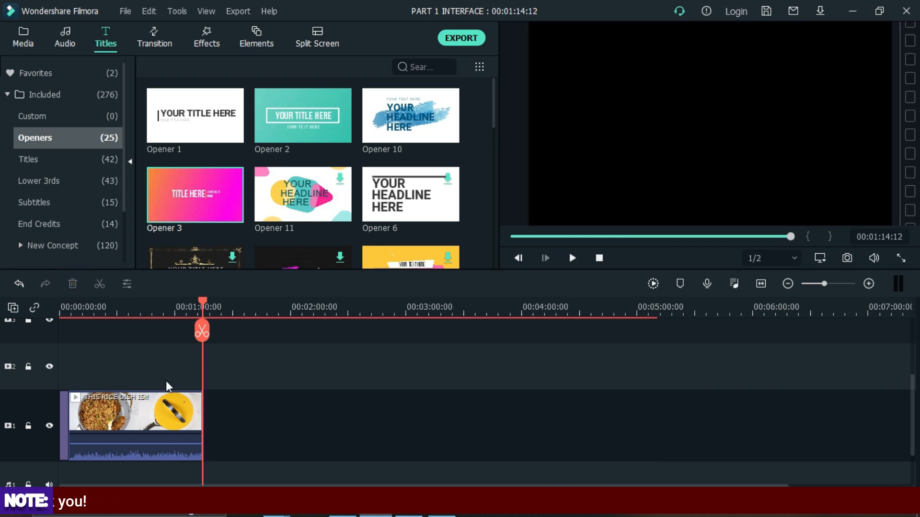
- Split the remaining rice clip at about 32 seconds and delete the section after the split
left_click(600, 255)
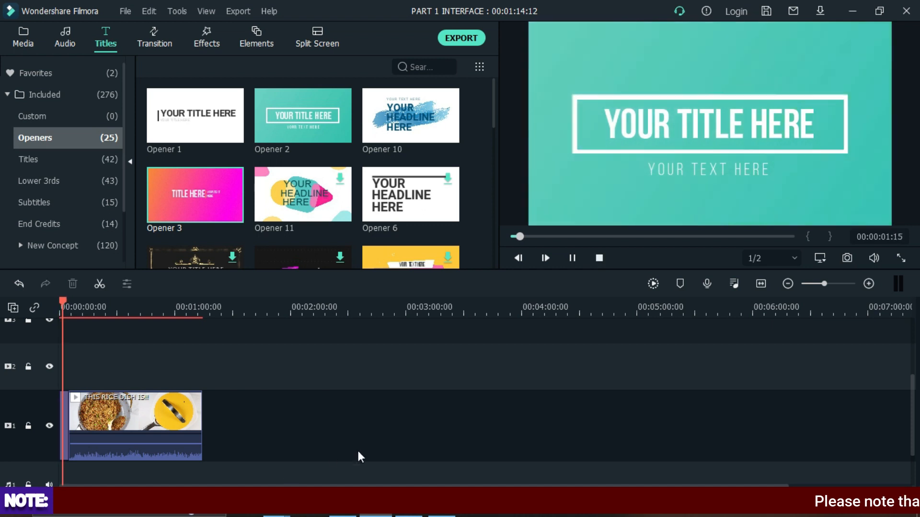
left_click_drag(144, 309, 666, 343)
left_click(95, 304)
left_click_drag(96, 297, 449, 341)
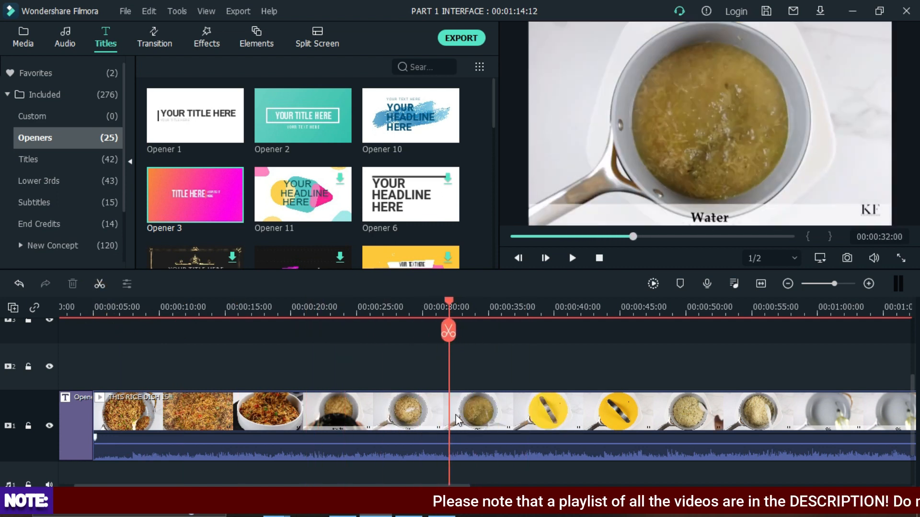
left_click(456, 415)
left_click(448, 335)
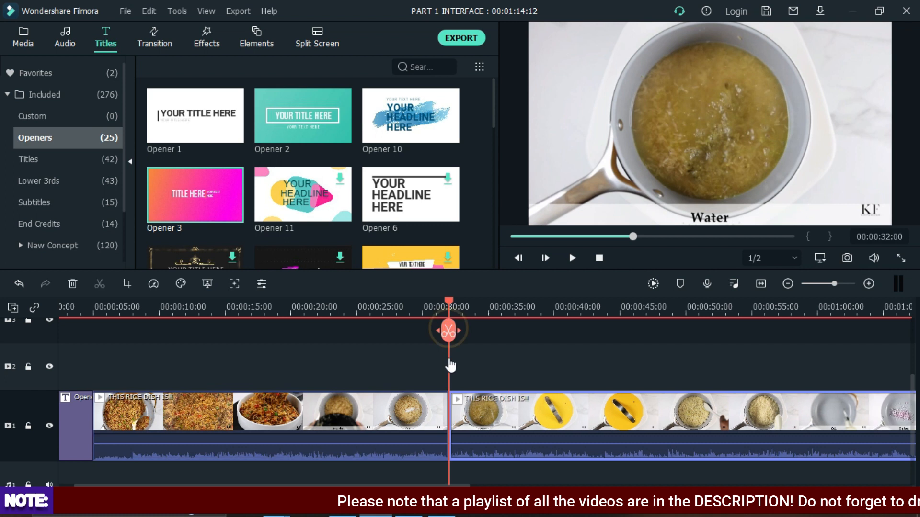
left_click(73, 285)
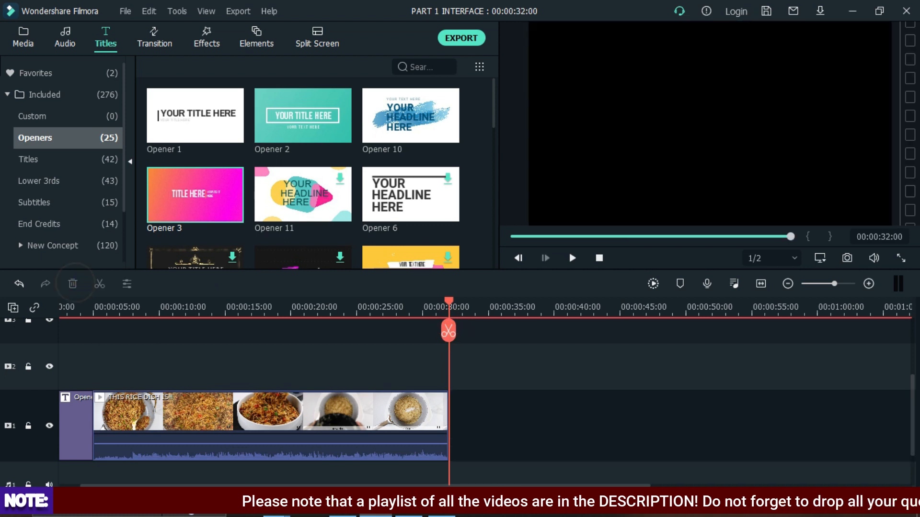
- Play the timeline preview from the start and stop it
left_click(600, 258)
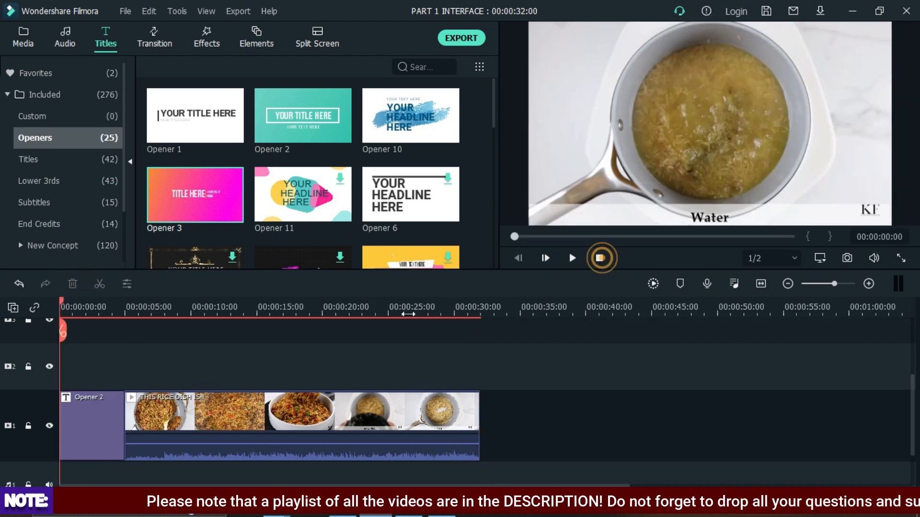
key("space")
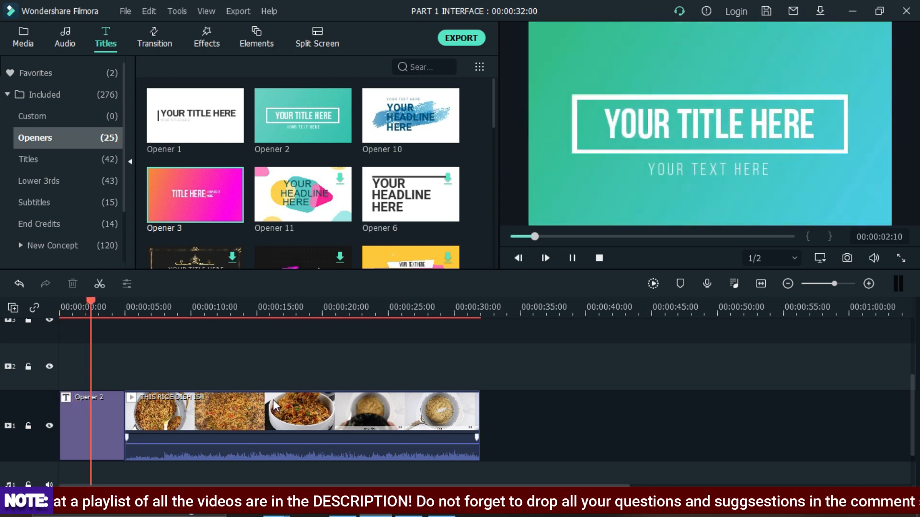
key("space")
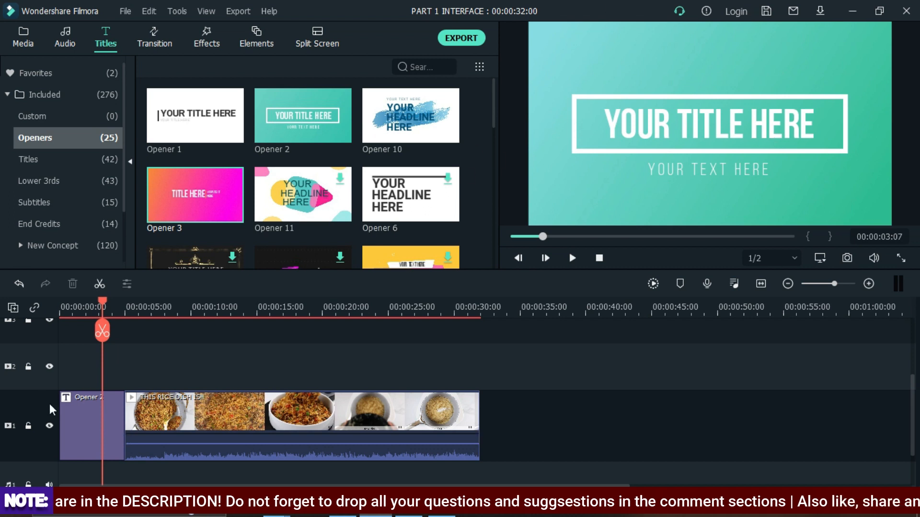
- Open the Opener 2 title for editing, select its main title text and move the Title Group Controller aside
left_click(102, 432)
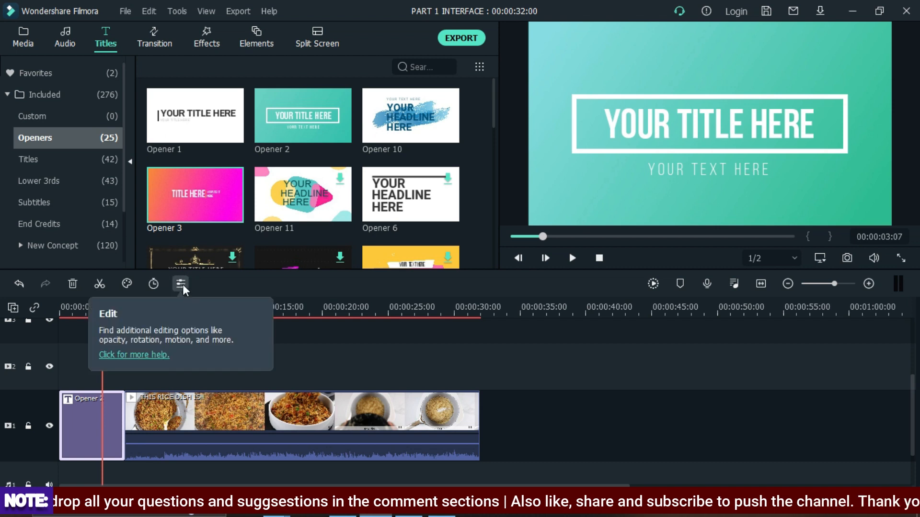
double_click(88, 413)
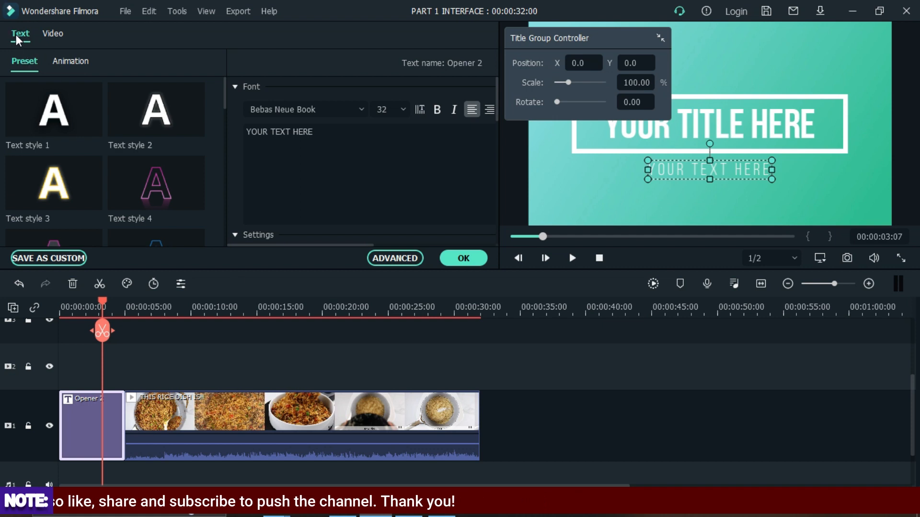
left_click(51, 36)
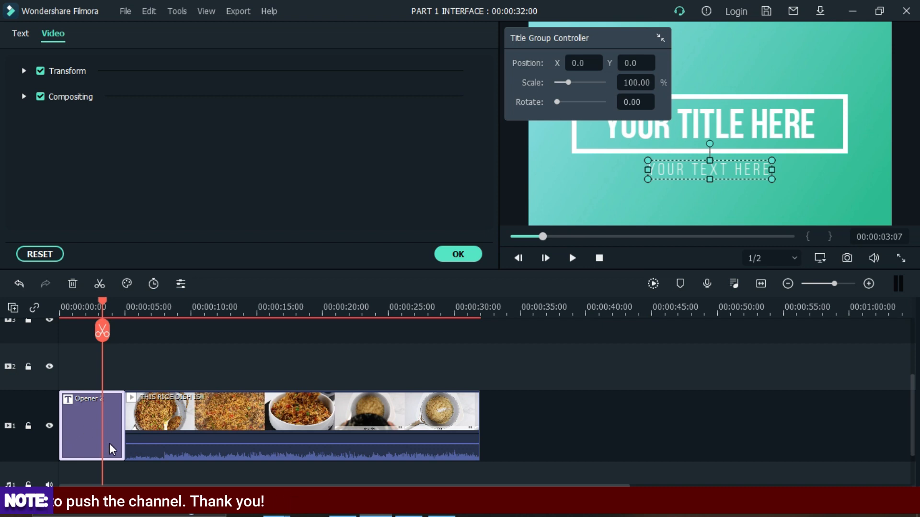
left_click(24, 34)
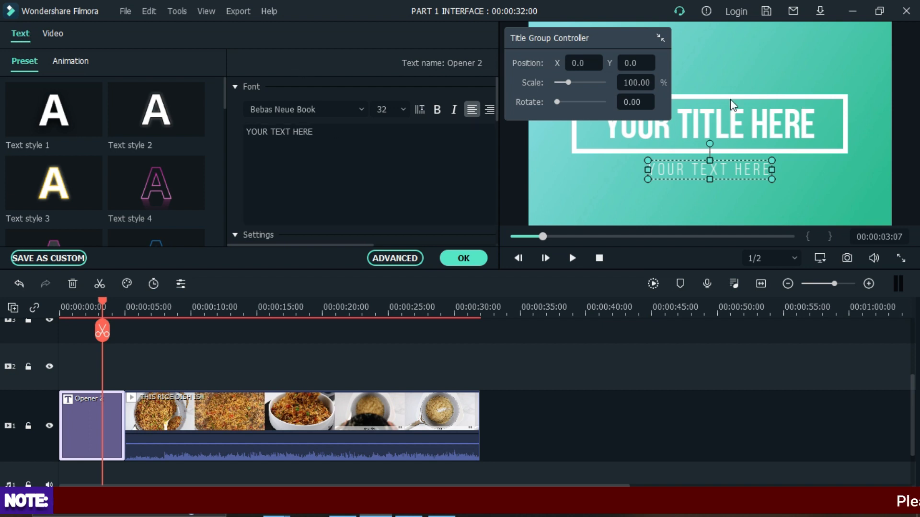
left_click(735, 128)
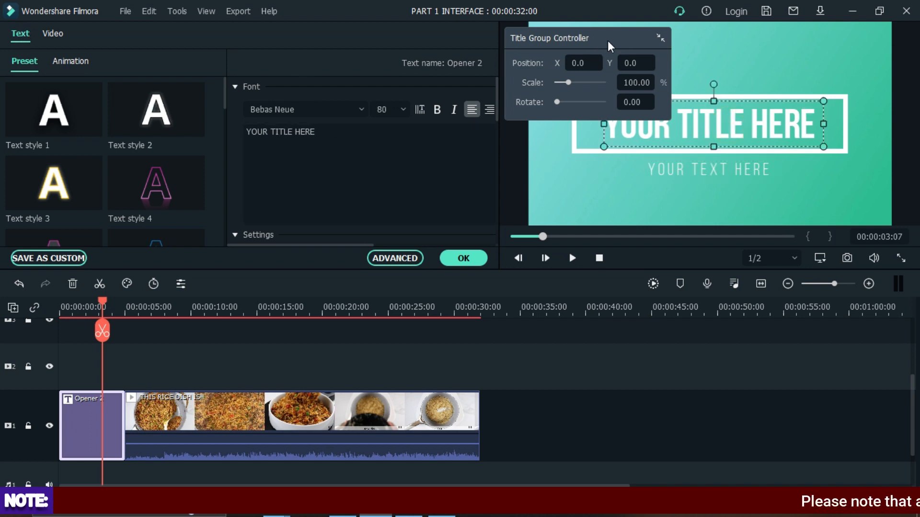
left_click_drag(603, 38, 713, 357)
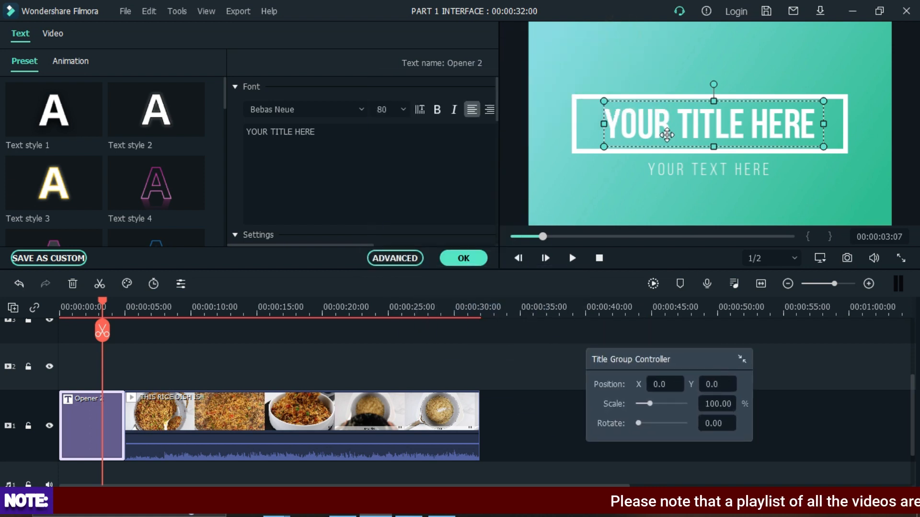
- Replace the main title text with "Title & Transition"
left_click(331, 126)
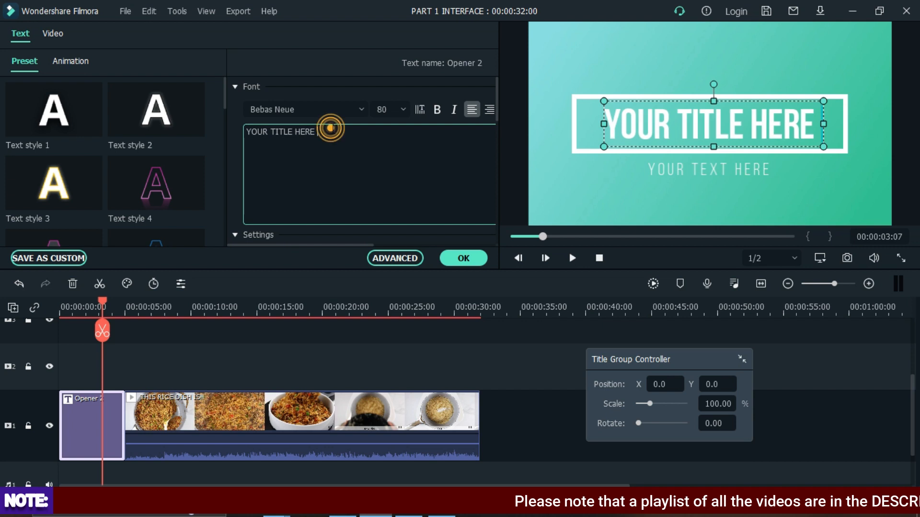
key("BackSpace")
key("BackSpace")
key("BackSpace")
key("BackSpace")
key("BackSpace")
key("BackSpace")
key("BackSpace")
key("BackSpace")
key("BackSpace")
key("BackSpace")
key("BackSpace")
key("BackSpace")
key("BackSpace")
key("BackSpace")
key("BackSpace")
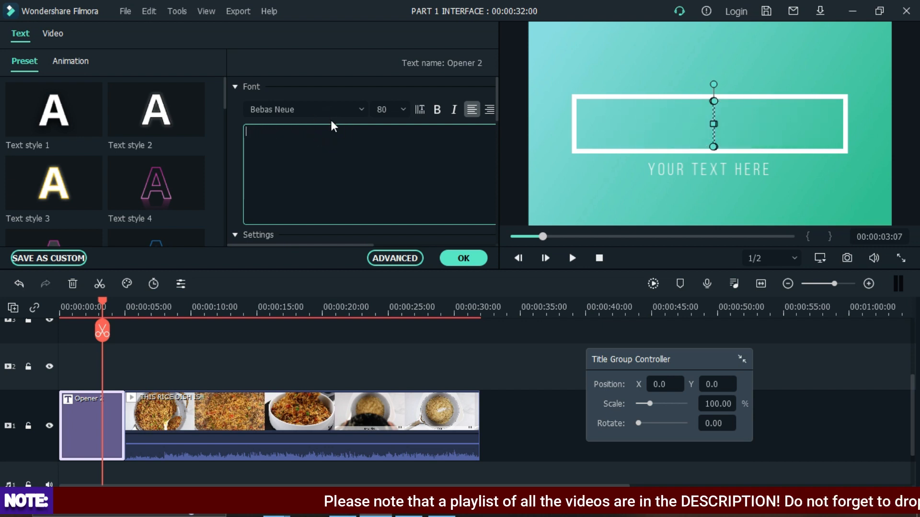
type("itle an")
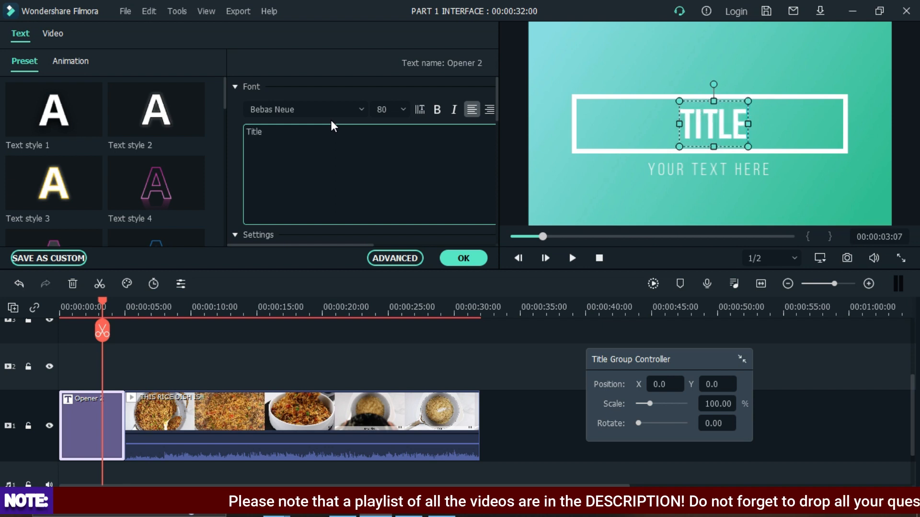
key("BackSpace")
key("BackSpace")
type("& Transition")
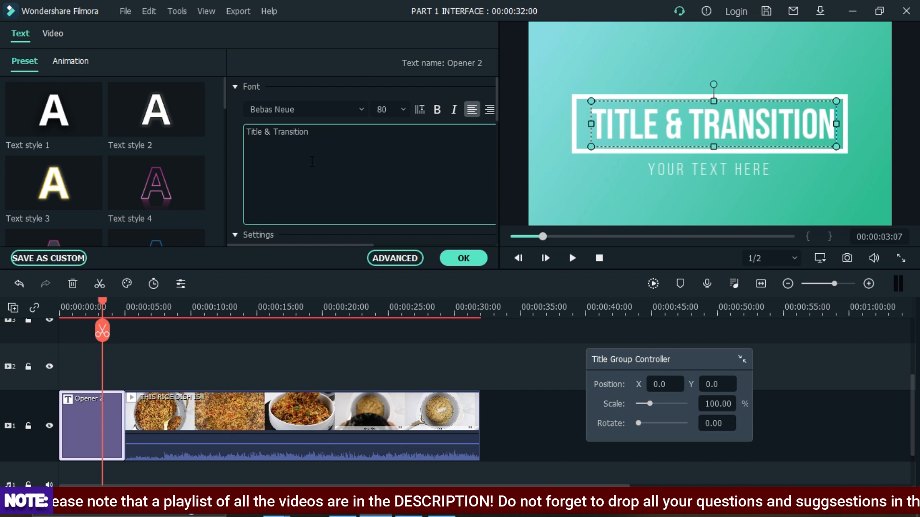
- Change the subtitle text to "tUTORIALS" and confirm the title edits
left_click(711, 167)
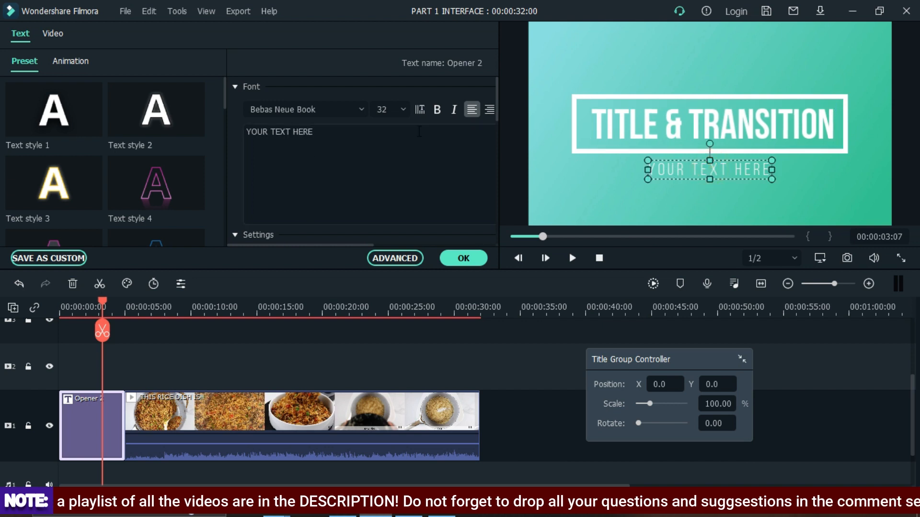
triple_click(327, 131)
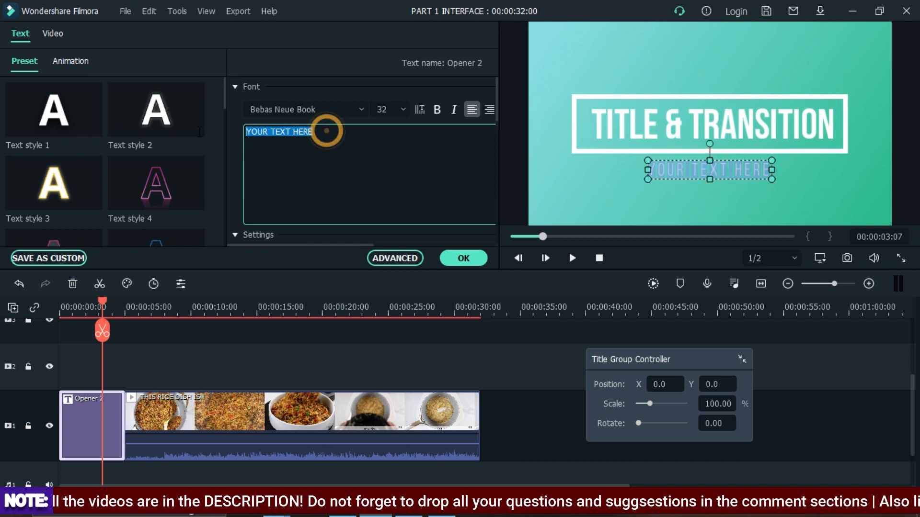
type("tUTORIALS")
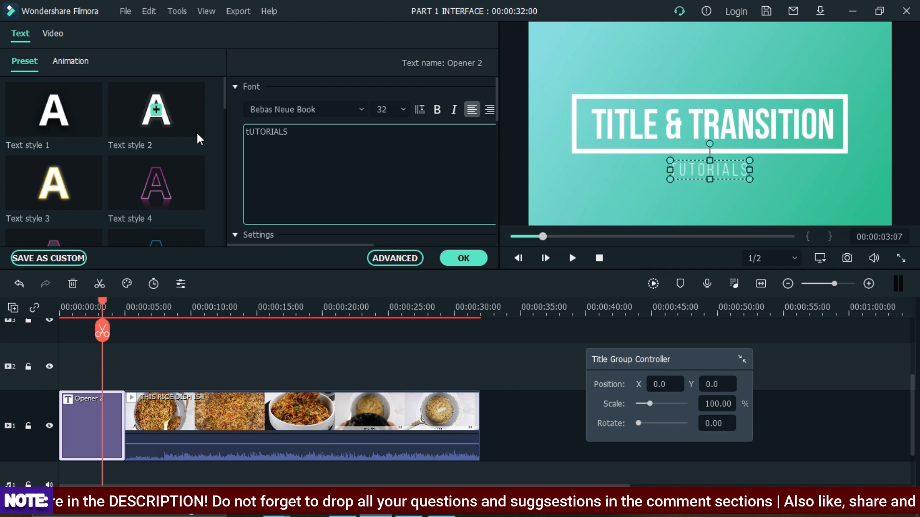
left_click(462, 260)
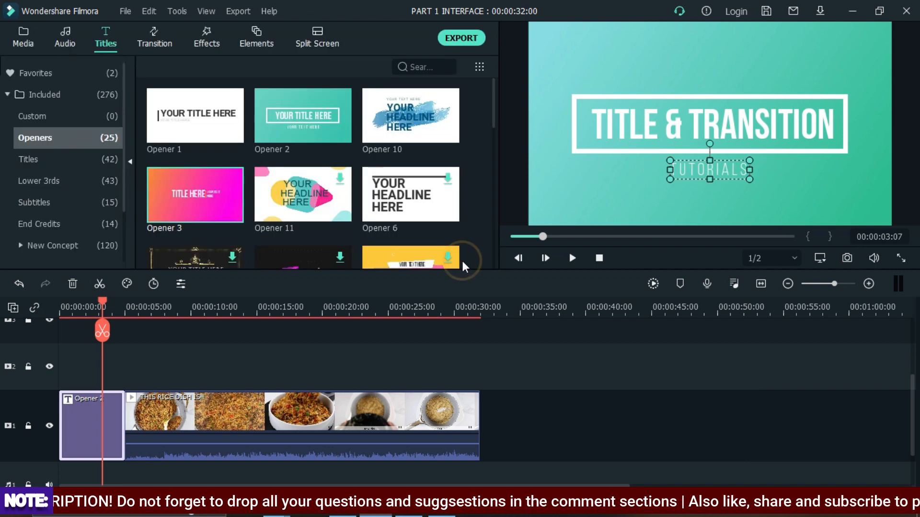
- Stop the preview and reopen the opener title's settings to look through its preset styles
left_click(599, 259)
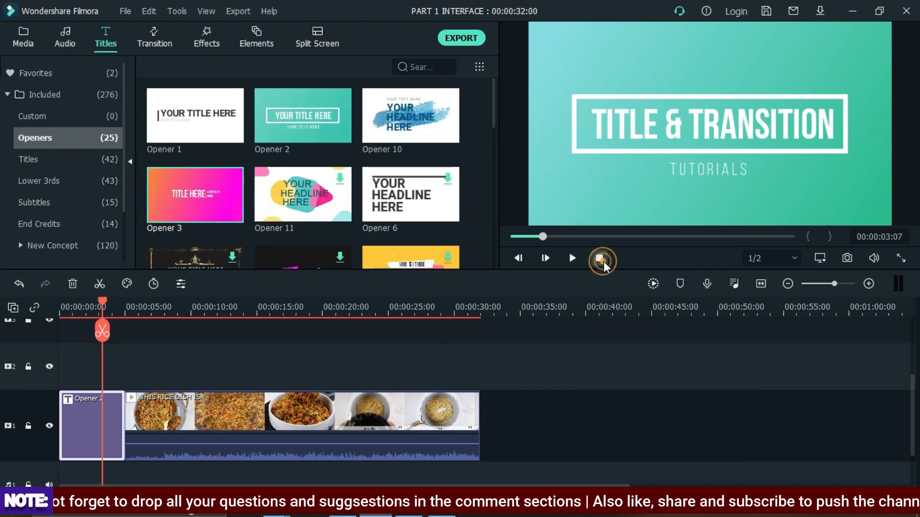
double_click(93, 418)
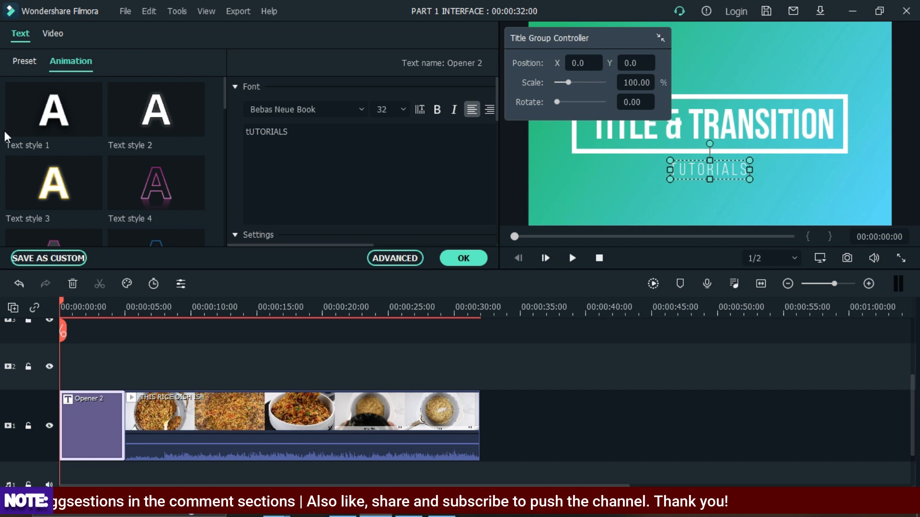
left_click(24, 61)
left_click(463, 259)
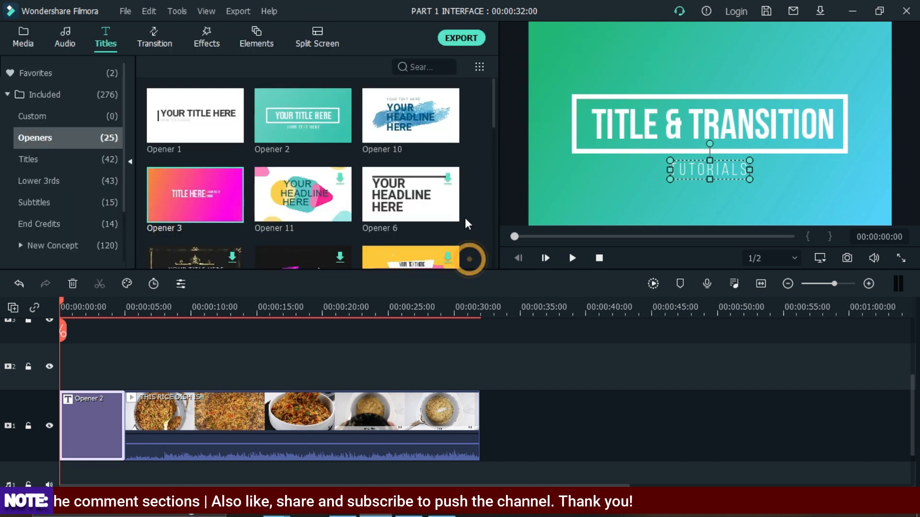
- Play back the titled timeline from the beginning and stop it
left_click(604, 259)
key("space")
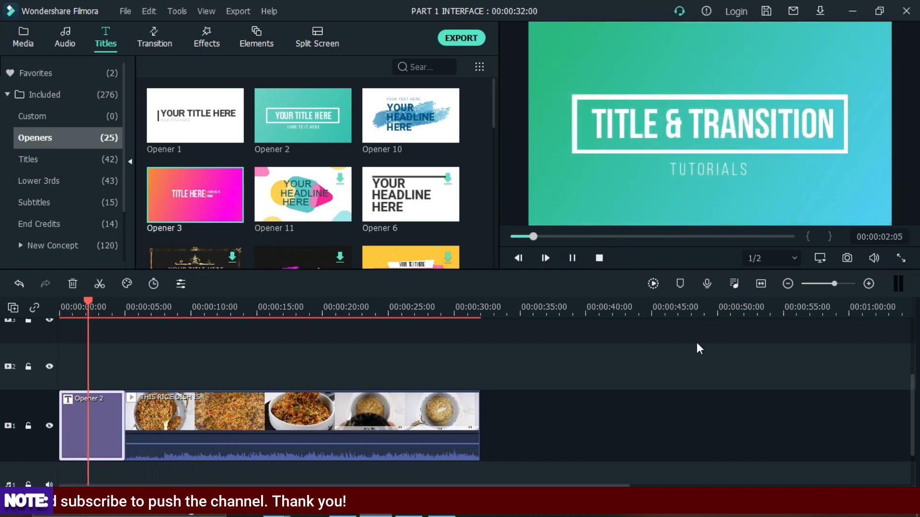
key("space")
left_click(600, 254)
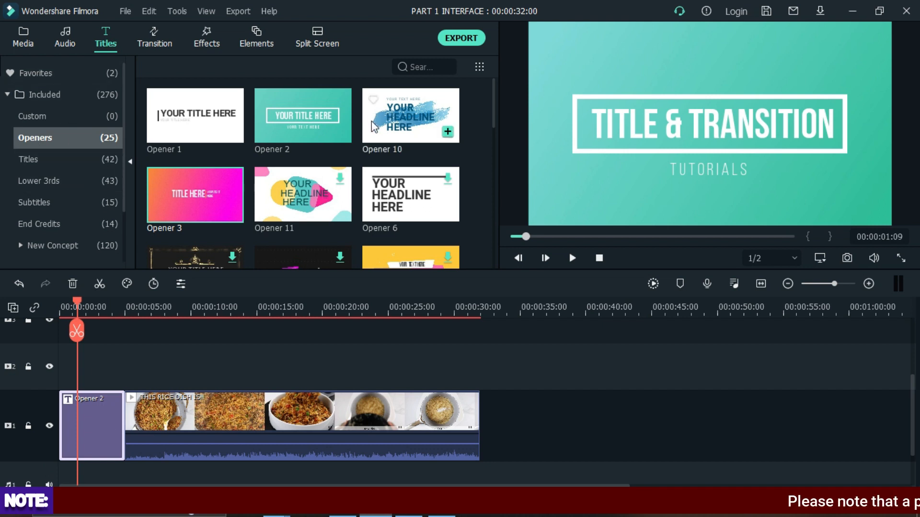
- Show the Titles category and push the food clip along track 1 to start at about 24 seconds
scroll(369, 150, "down", 5)
scroll(332, 154, "up", 5)
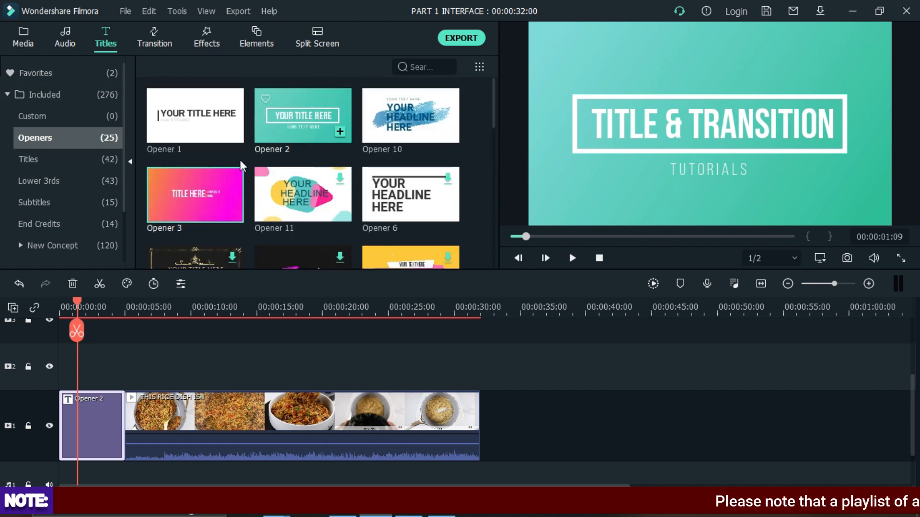
left_click(60, 159)
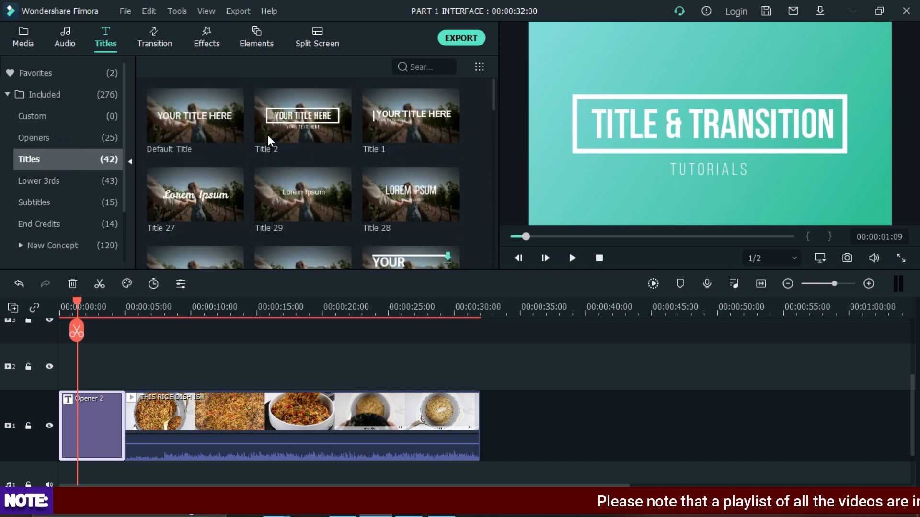
left_click_drag(231, 395, 506, 425)
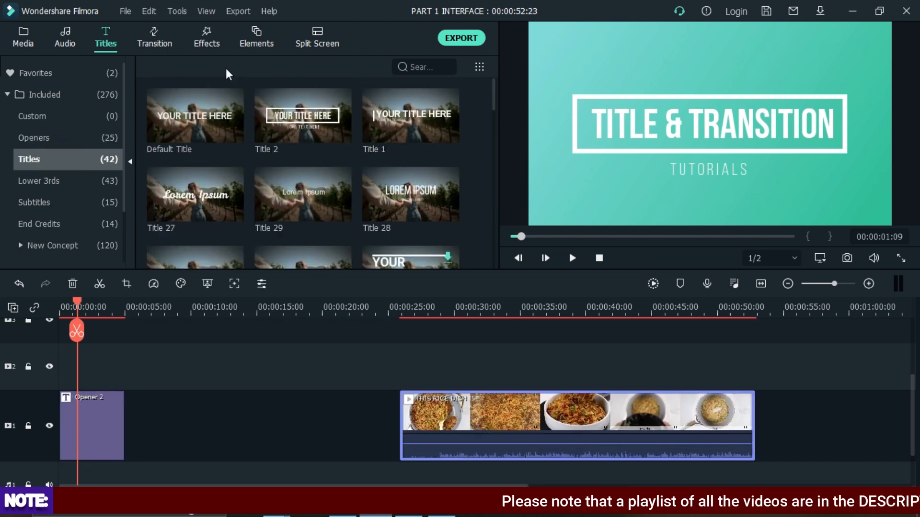
- Place the Title 2 title right after the opener on track 1 and preview it
left_click_drag(326, 117, 131, 431)
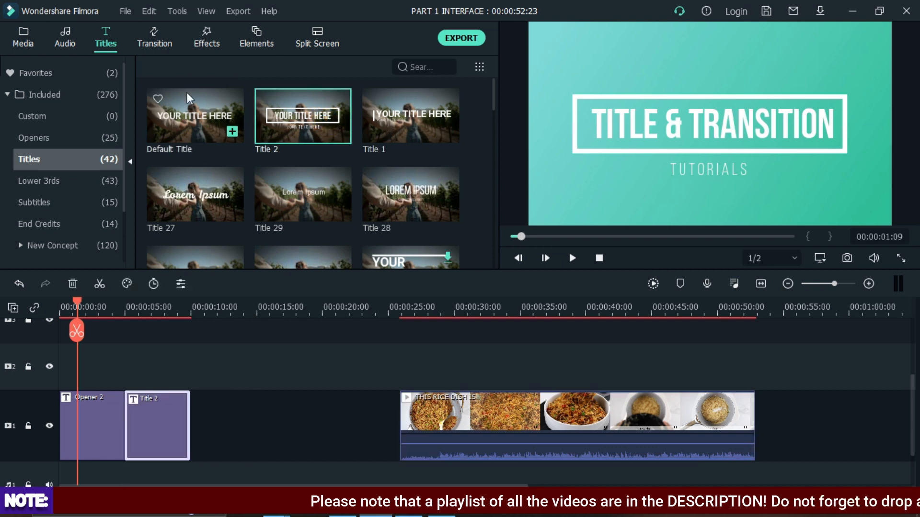
left_click(280, 110)
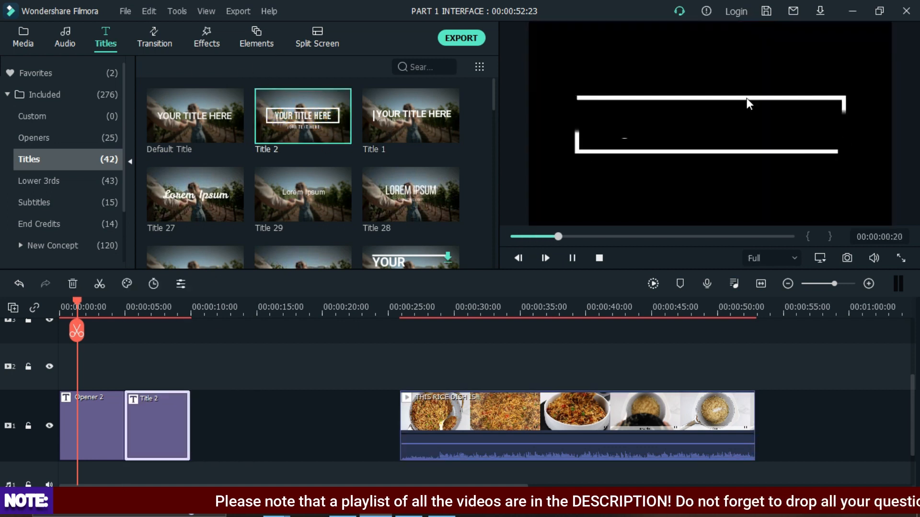
key("space")
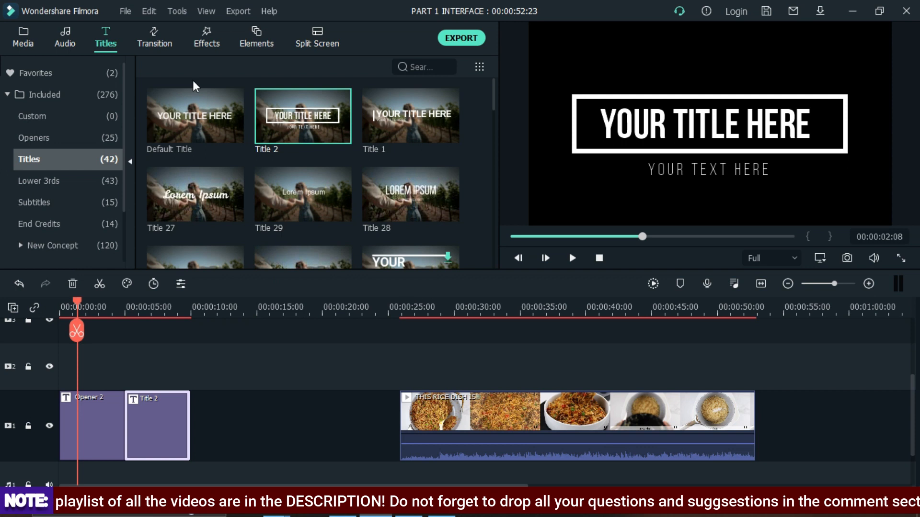
- Move the food clip back behind Title 2, lift Title 2 onto track 2 over the clip's start, and play it
left_click_drag(438, 420, 252, 431)
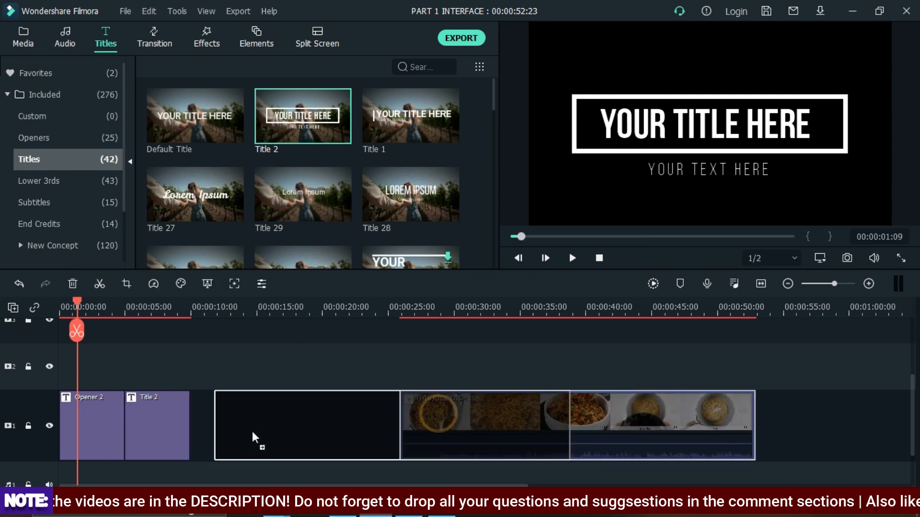
left_click_drag(176, 418, 242, 361)
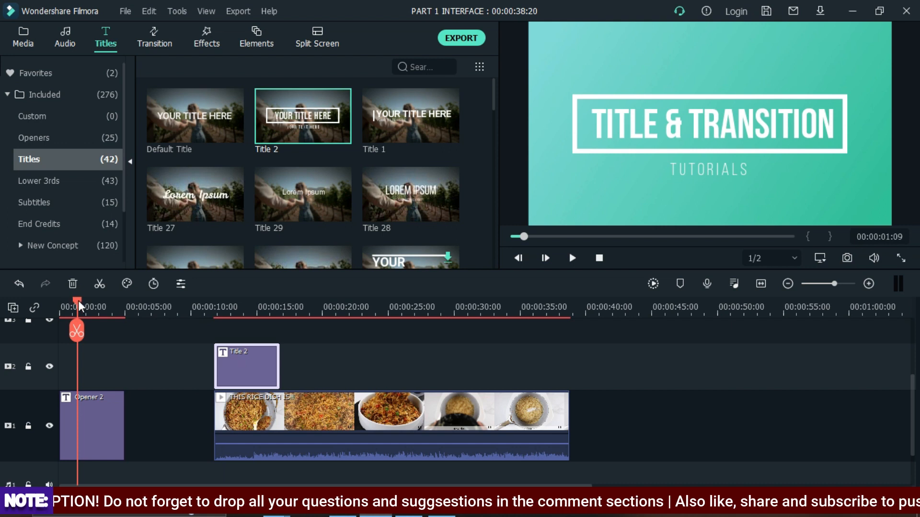
left_click_drag(72, 300, 208, 303)
key("space")
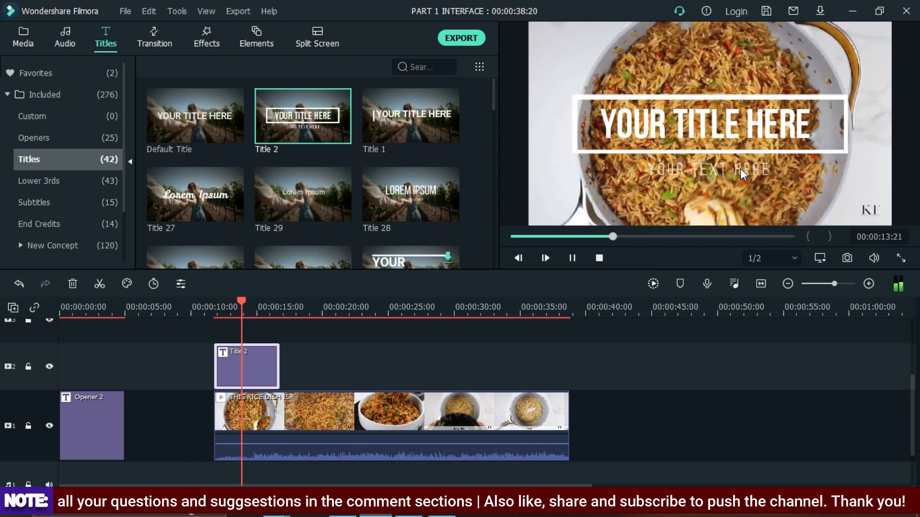
key("space")
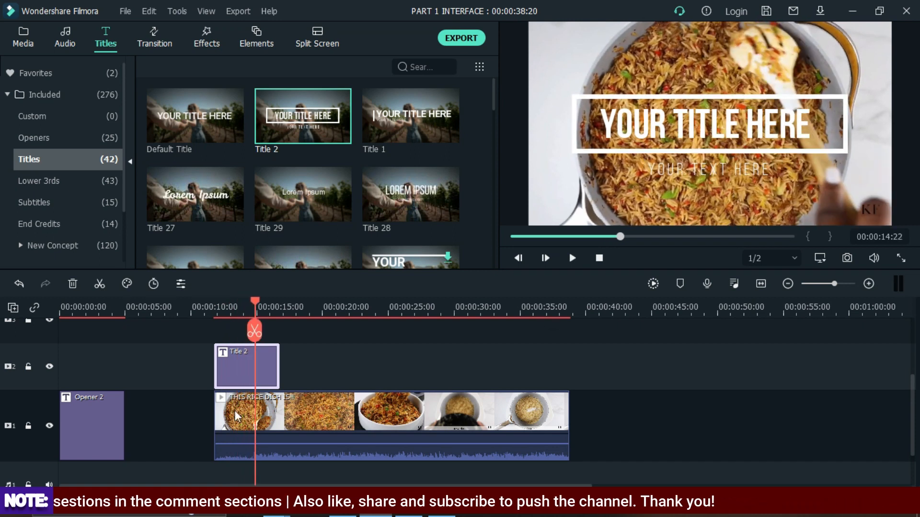
- Delete the opener clip and move the food clip and Title 2 to the start of the timeline
left_click(84, 426)
left_click(75, 284)
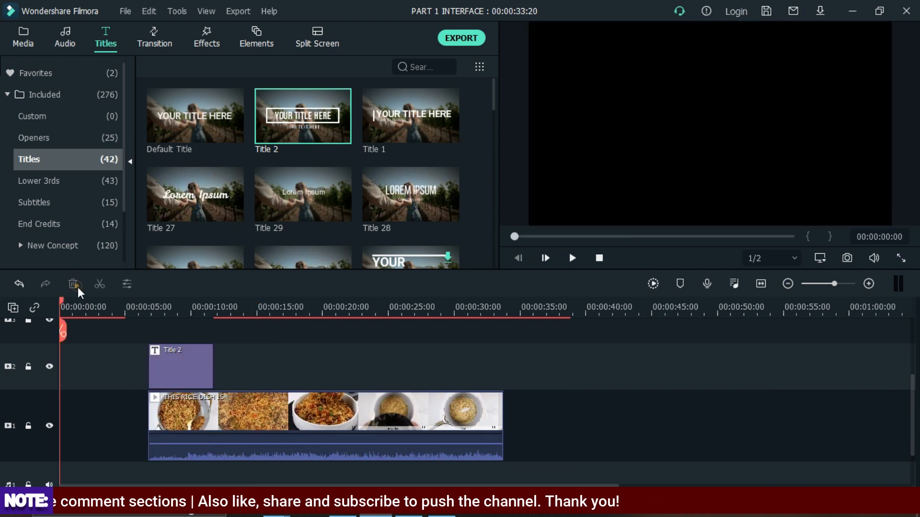
left_click_drag(212, 425, 160, 420)
left_click_drag(182, 367, 84, 372)
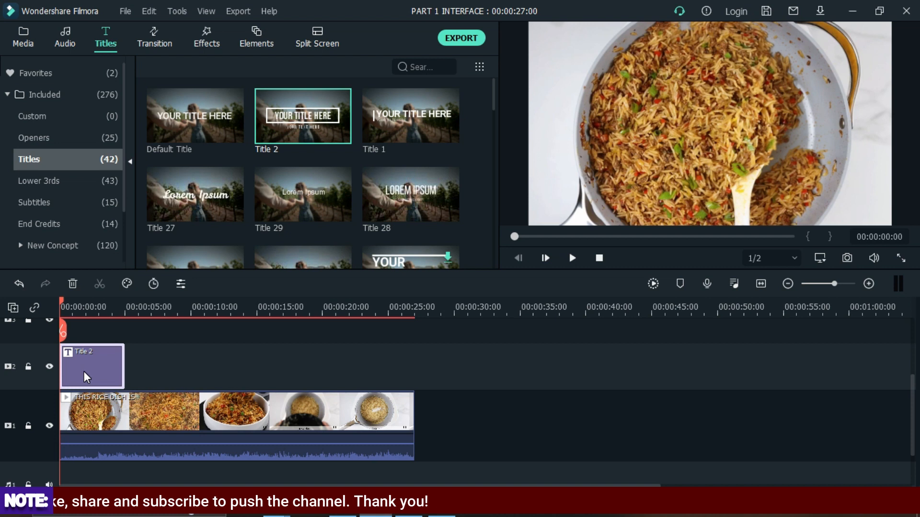
- Play the timeline, then open Title 2's editor to inspect its title and subtitle text layers
key("space")
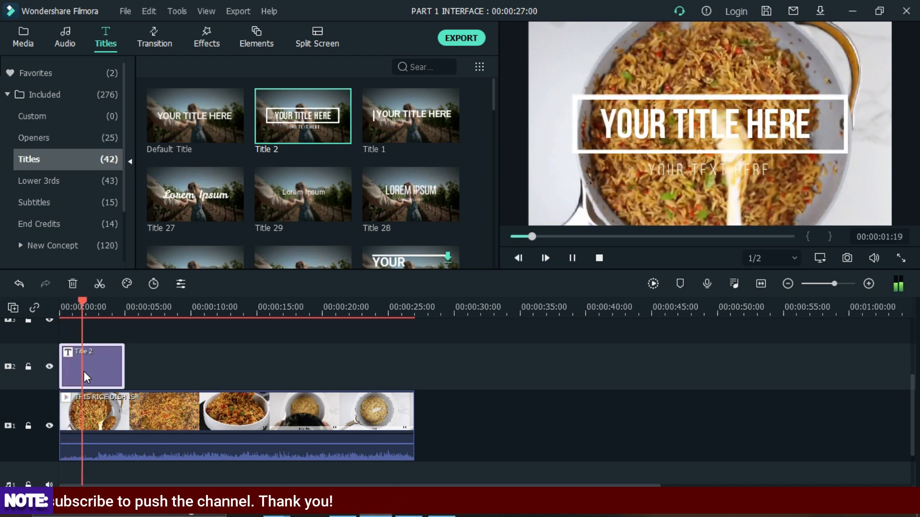
key("space")
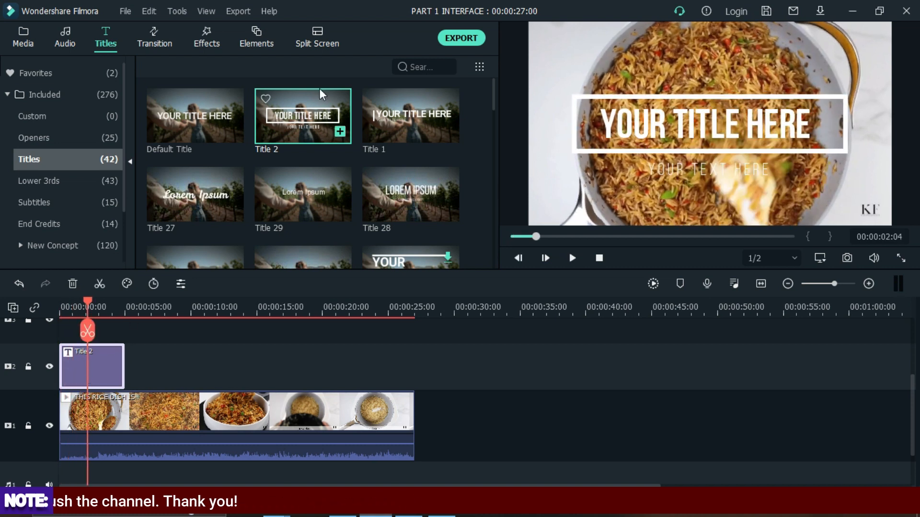
double_click(108, 357)
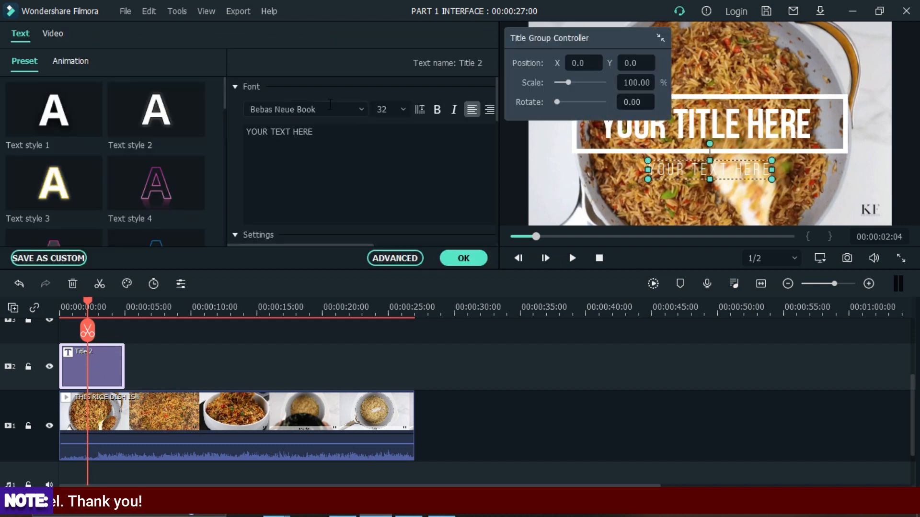
left_click(329, 133)
left_click(693, 115)
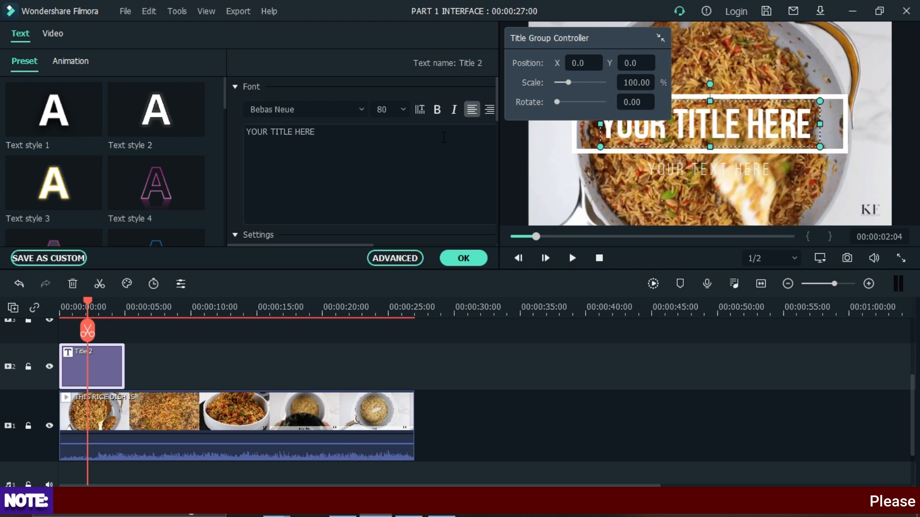
left_click(680, 169)
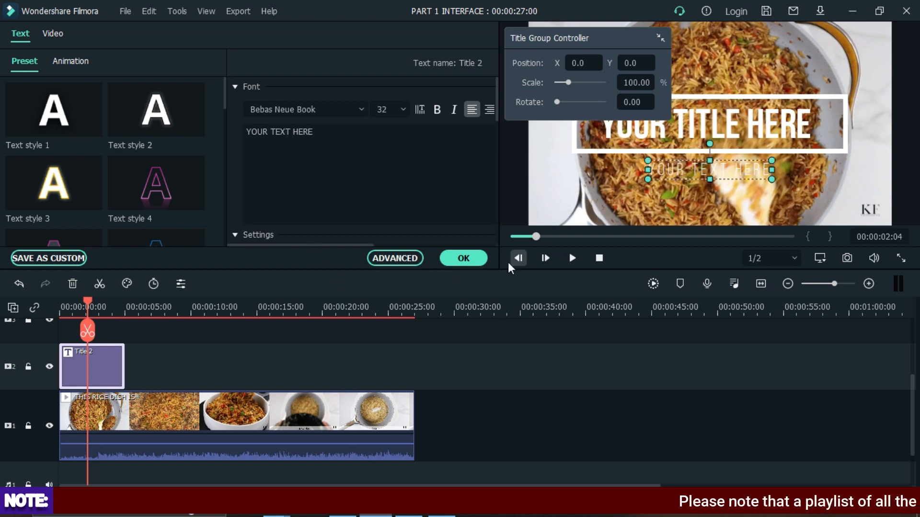
left_click(489, 261)
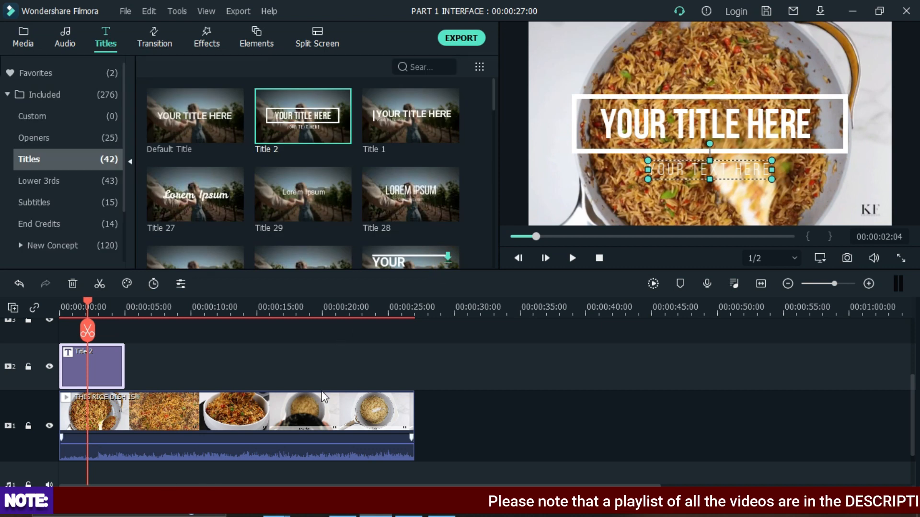
- Browse the Subtitles category and preview the Subtitle 2 and Subtitle 1 templates
scroll(31, 170, "down", 2)
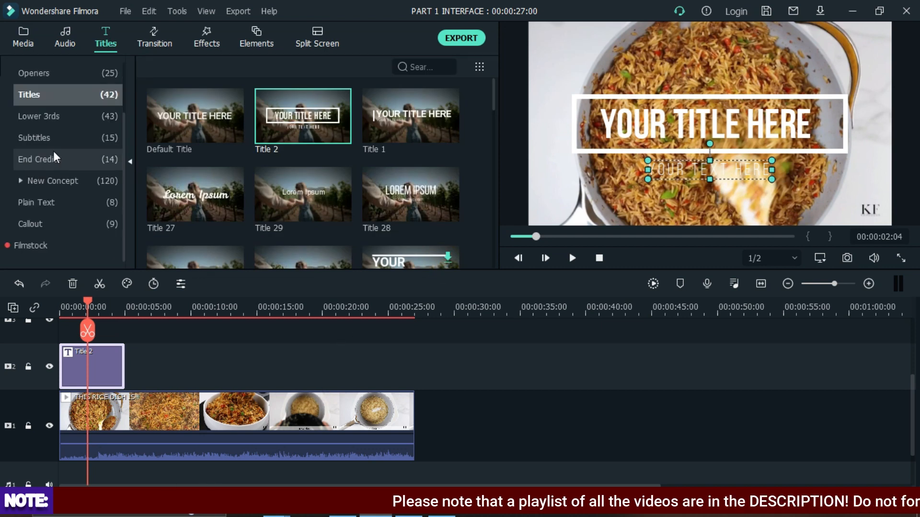
left_click(67, 139)
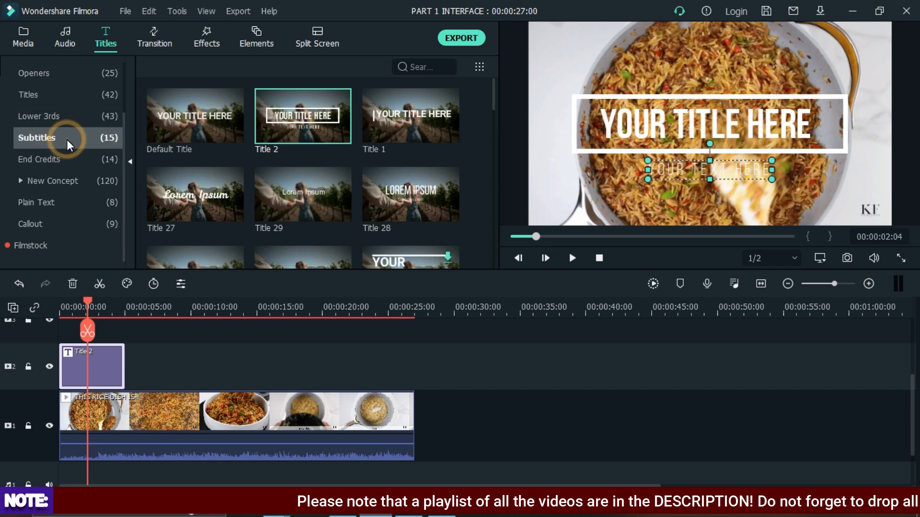
left_click(187, 141)
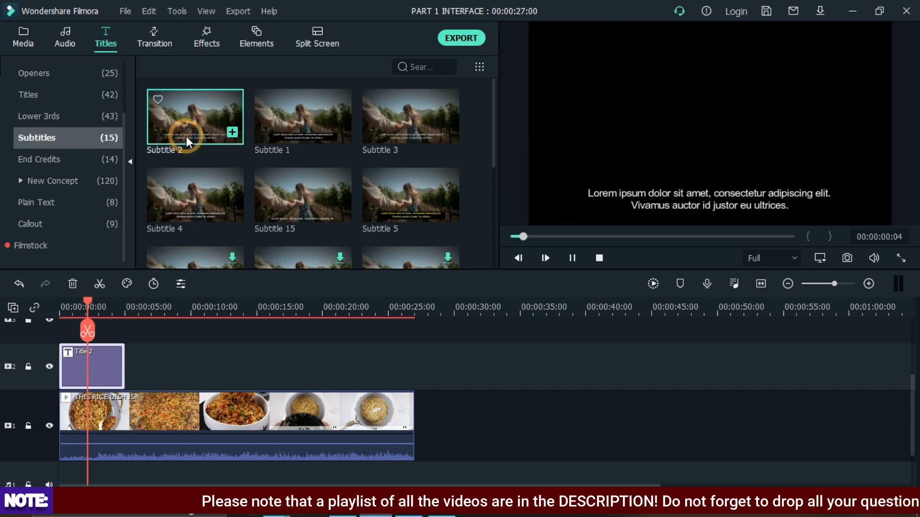
key("space")
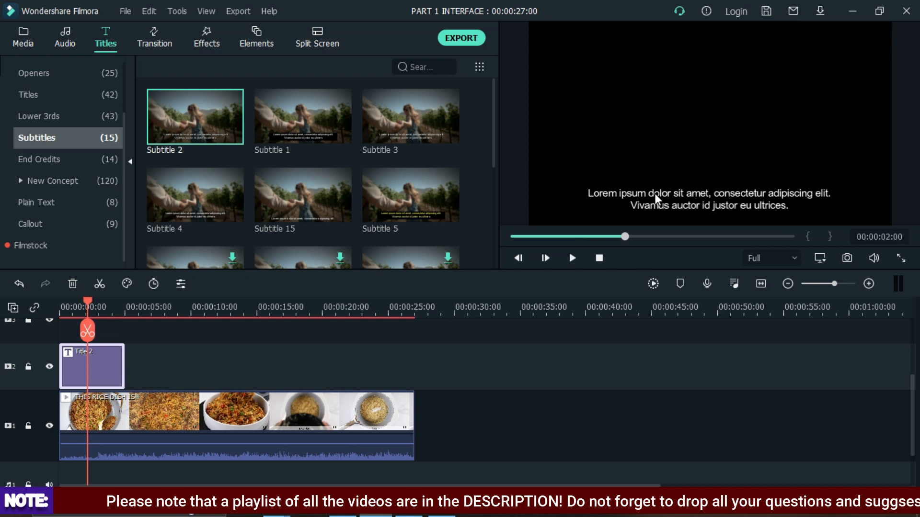
left_click(301, 132)
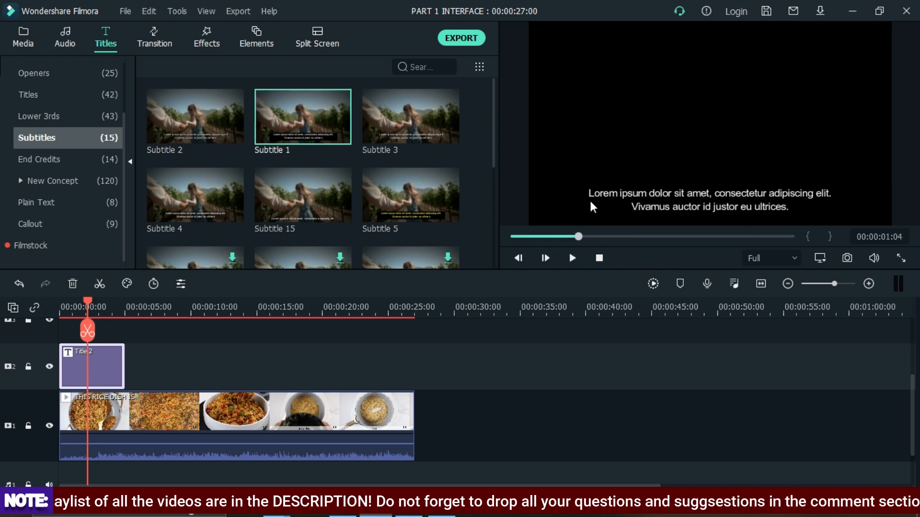
scroll(287, 192, "down", 5)
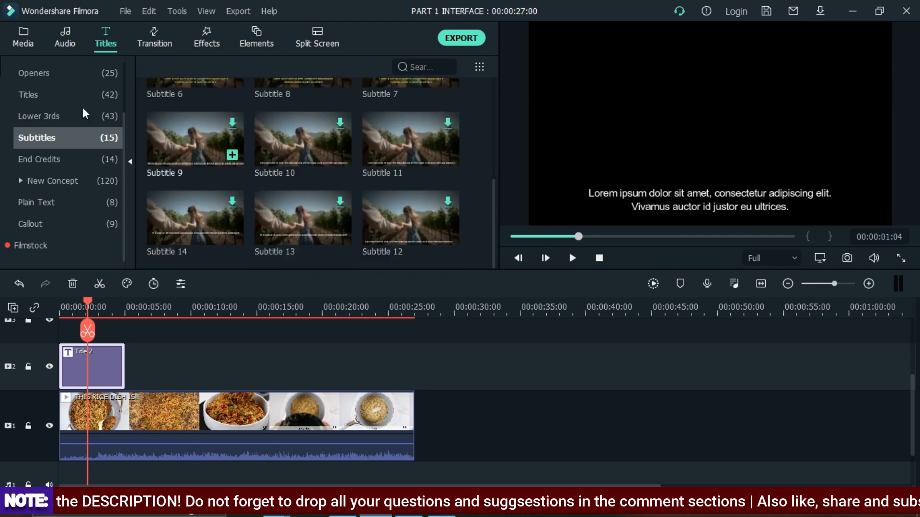
scroll(110, 140, "up", 3)
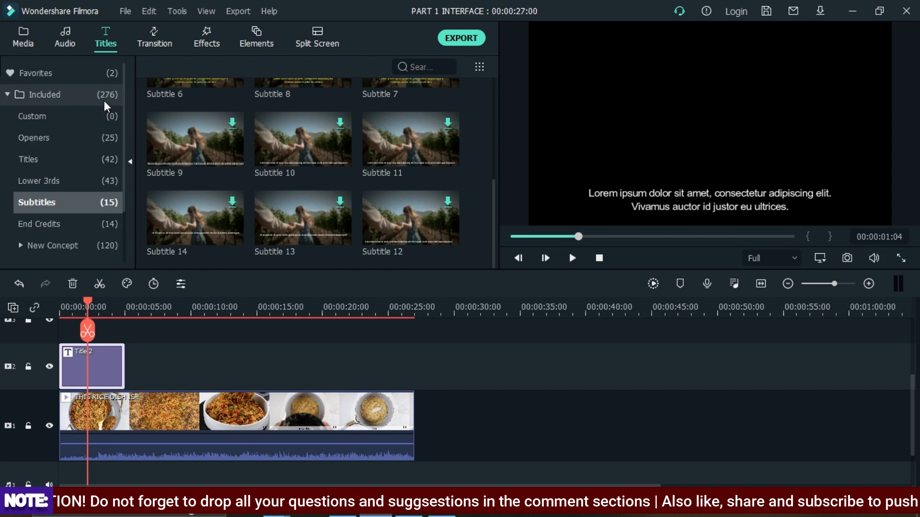
- Open the transitions, split the food clip at about 12 seconds, and preview the Cross Roll 8 transition
left_click(159, 30)
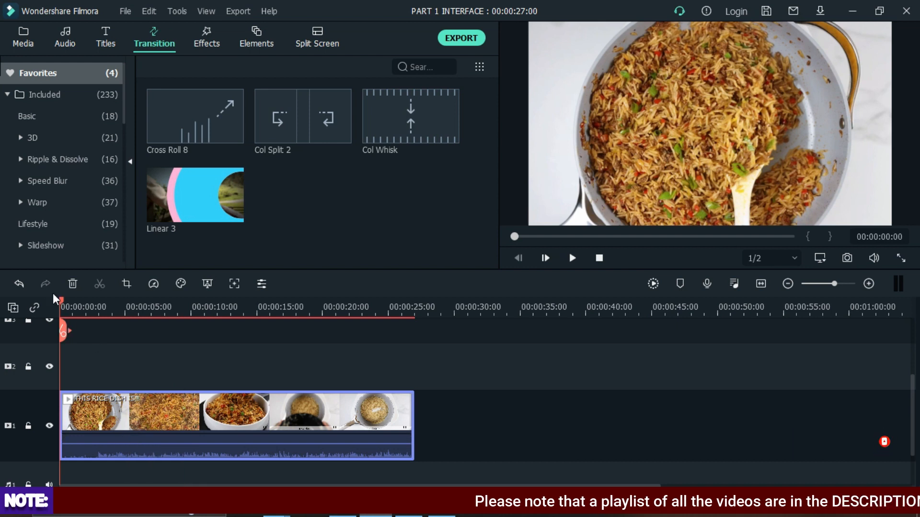
left_click_drag(62, 305, 226, 339)
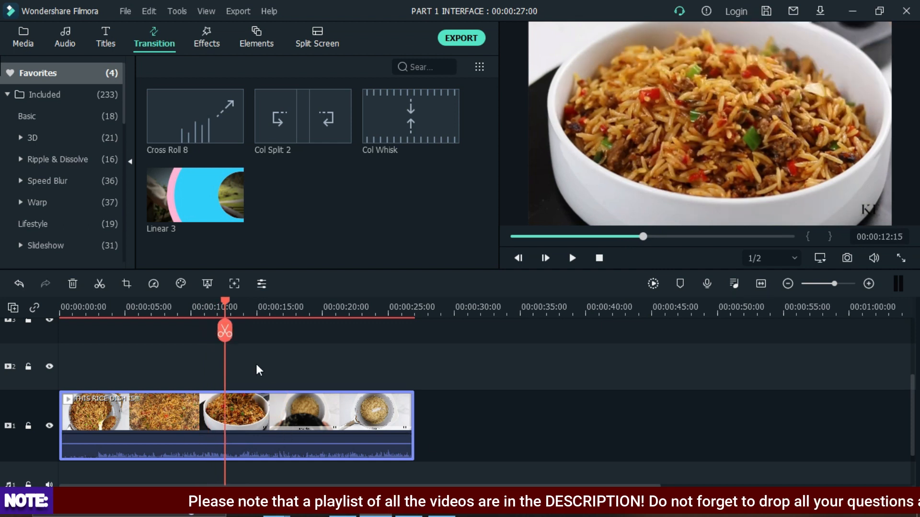
left_click(223, 302)
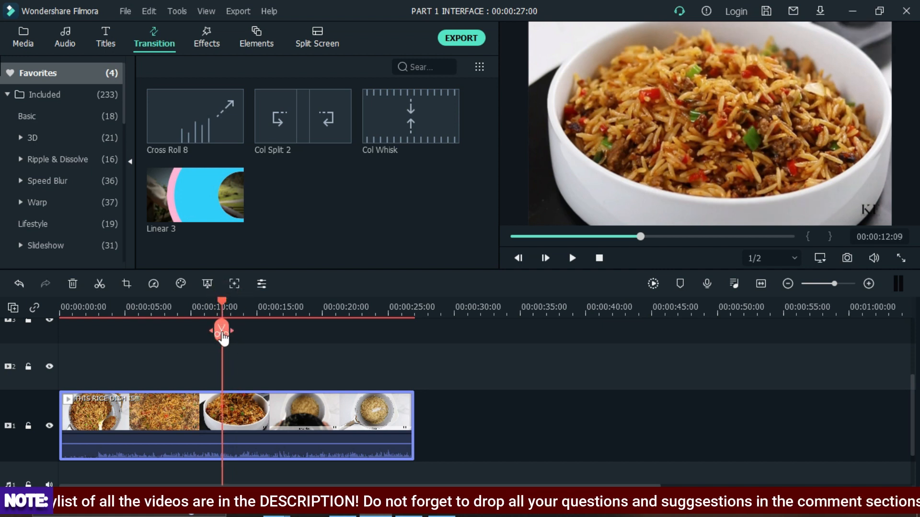
left_click(222, 331)
mouse_move(243, 424)
left_mouse_down()
mouse_move(325, 418)
mouse_move(268, 424)
left_mouse_up()
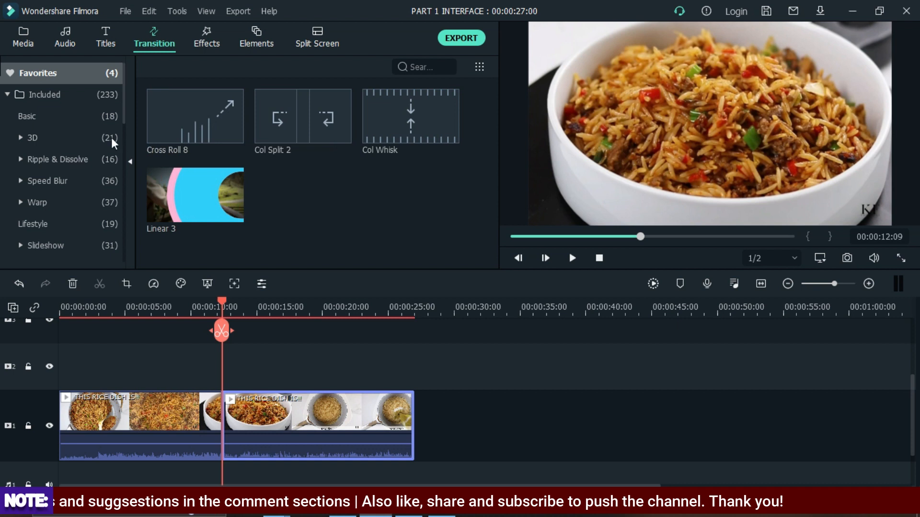
left_click(185, 111)
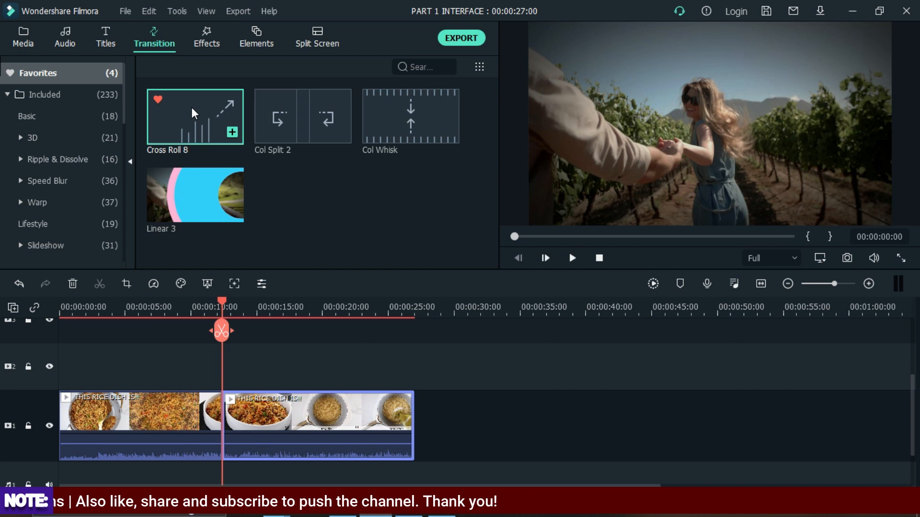
- Preview the favourite Col Split 2, Col Whisk and Linear 3 transitions
left_click(286, 123)
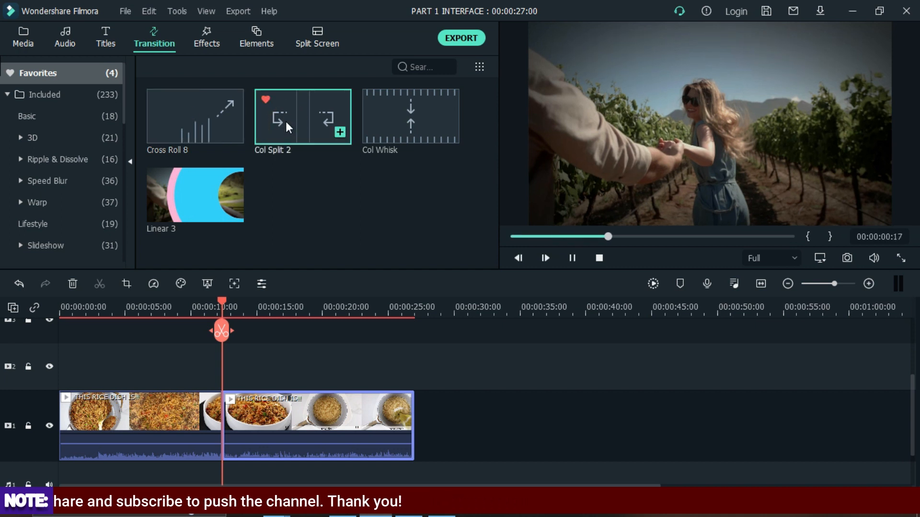
left_click(386, 101)
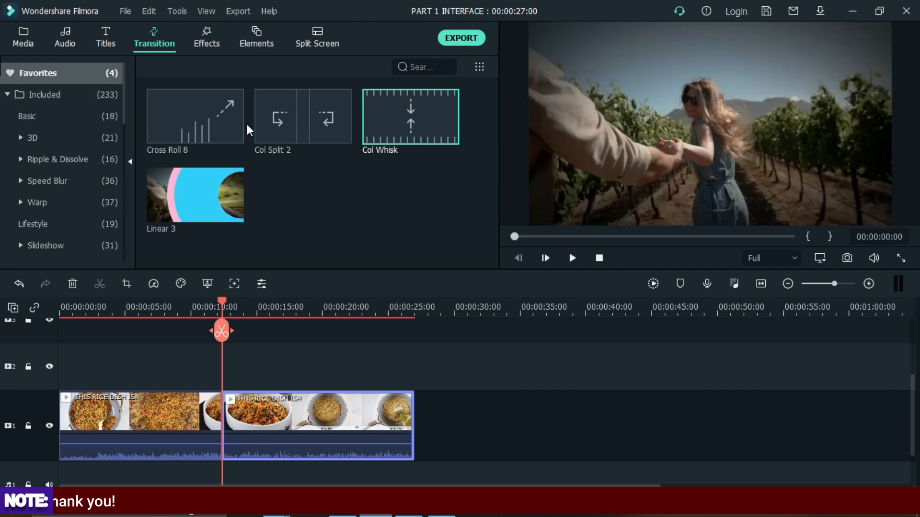
left_click(181, 189)
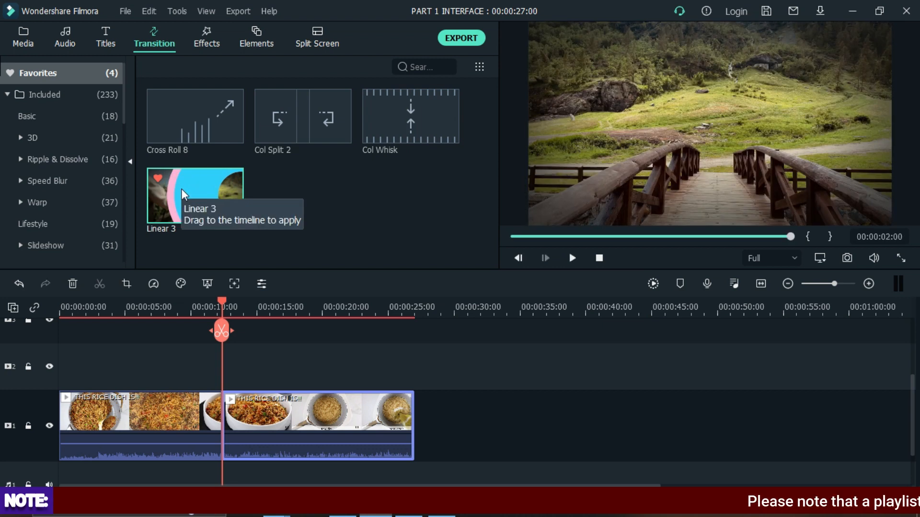
- Browse the Basic, 3D and Warp Zoom transition categories, previewing Page Curl
left_click(44, 115)
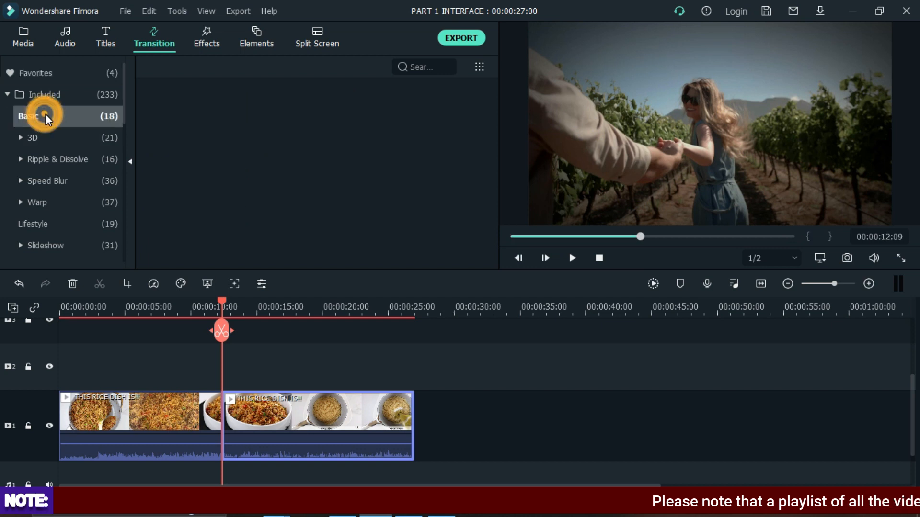
scroll(312, 156, "down", 3)
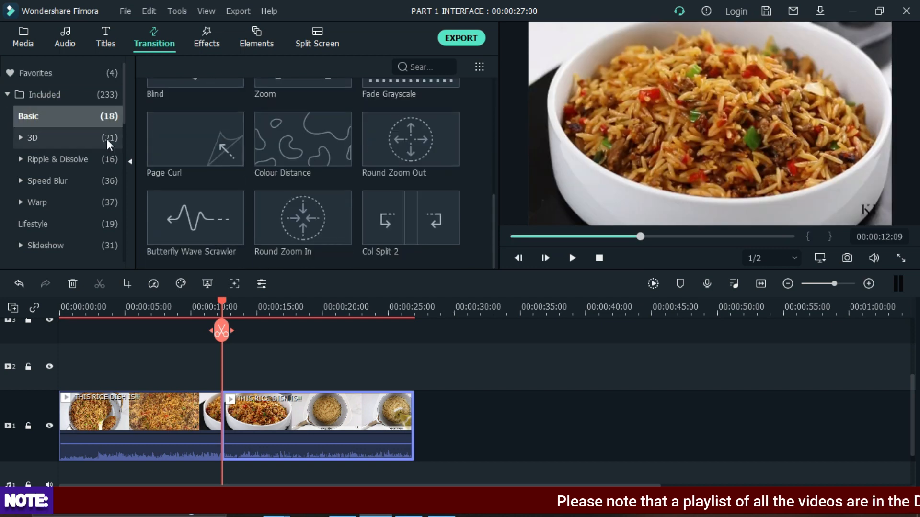
left_click(159, 139)
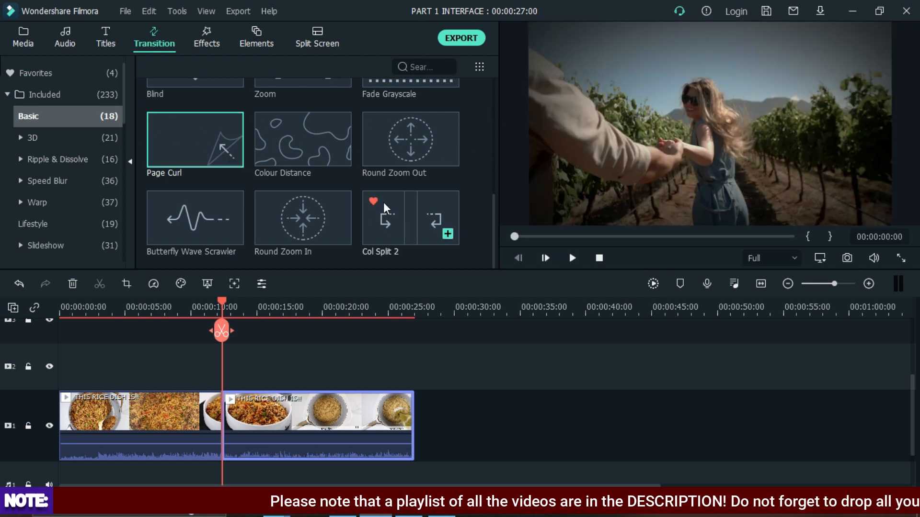
left_click(61, 139)
scroll(209, 167, "down", 3)
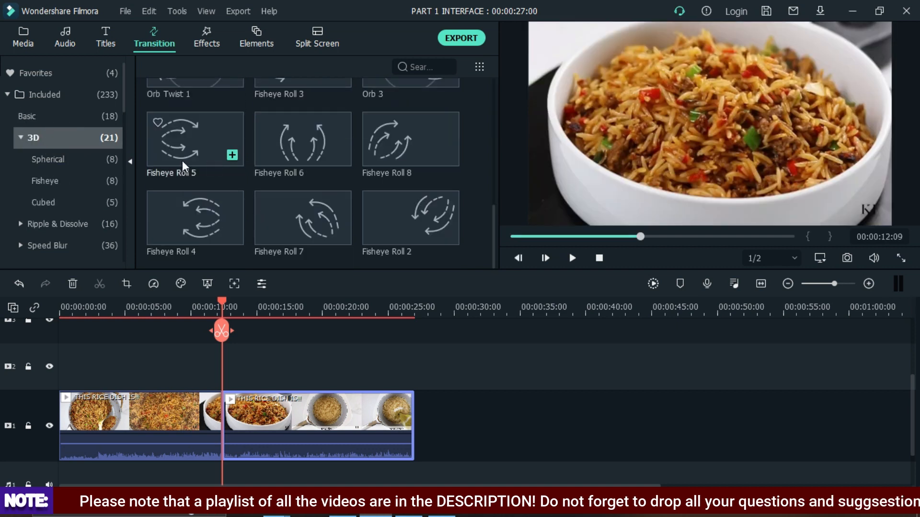
left_click(58, 160)
scroll(58, 163, "down", 3)
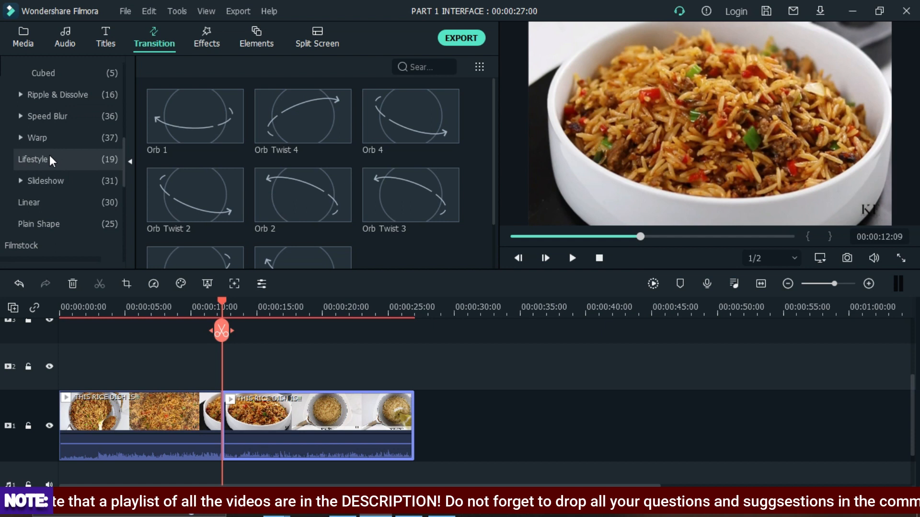
left_click(44, 143)
left_click(42, 137)
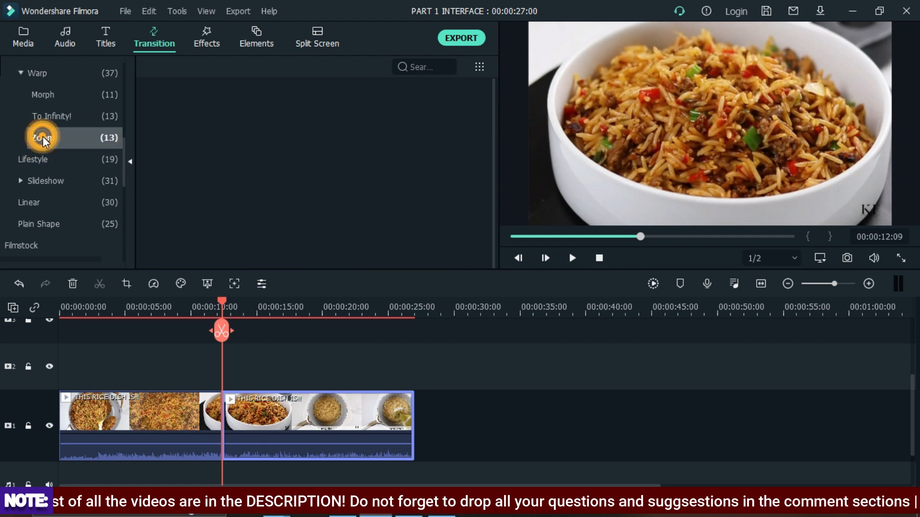
scroll(41, 148, "down", 3)
left_click(93, 142)
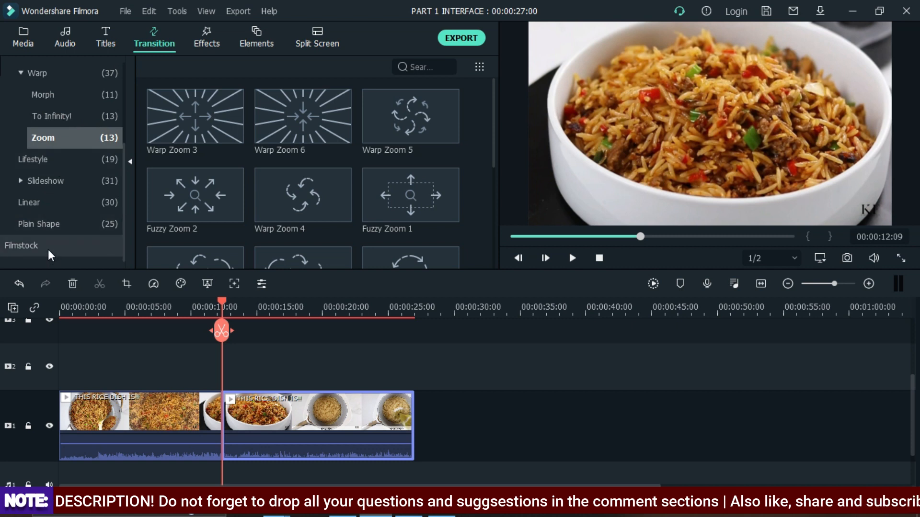
- Open the Plain Shape category and preview Plain Shape 1, Plain Shape 13 and Plain Shape 7
left_click(51, 220)
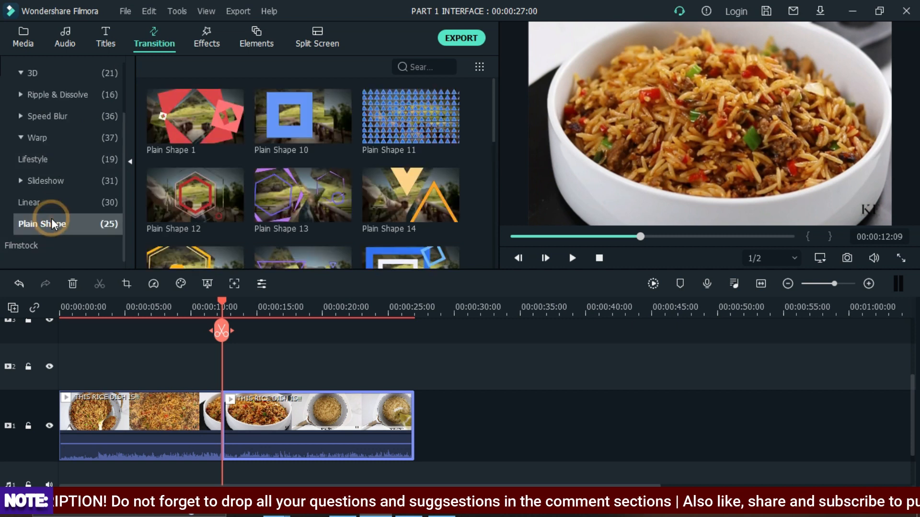
left_click(172, 117)
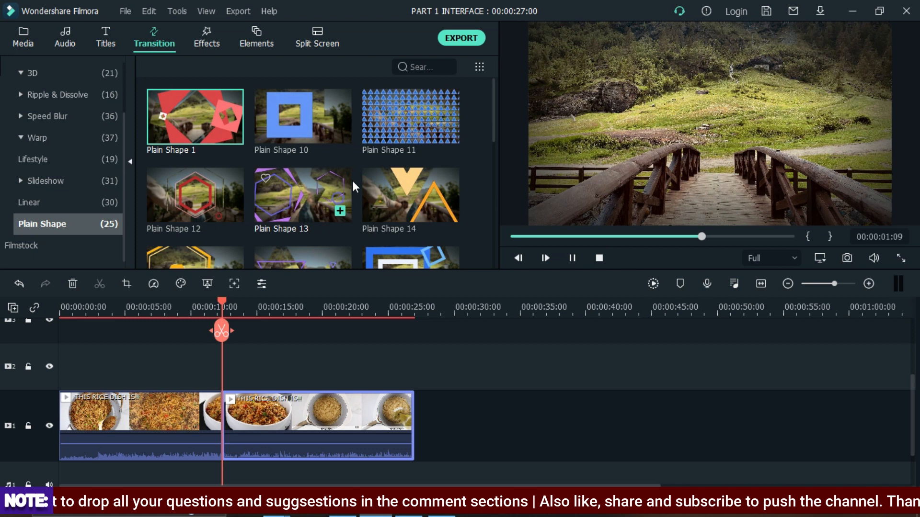
left_click(297, 207)
scroll(297, 207, "down", 10)
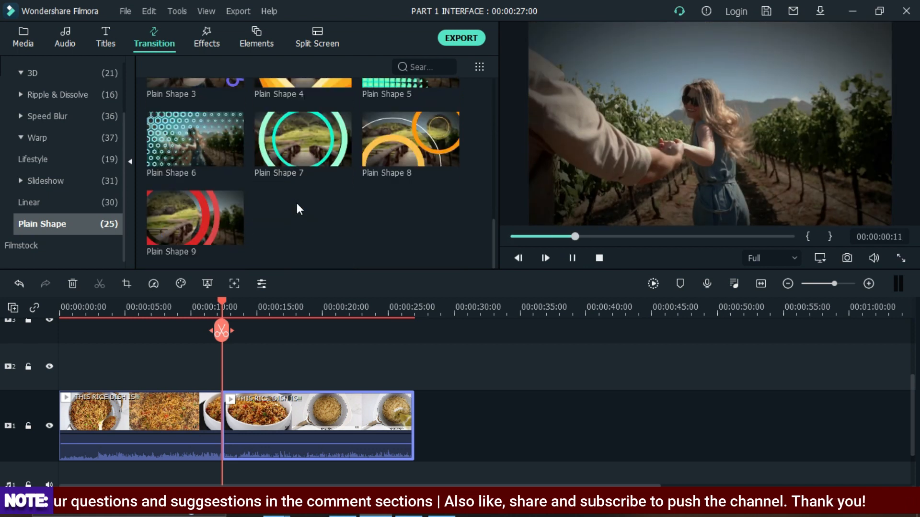
left_click(285, 131)
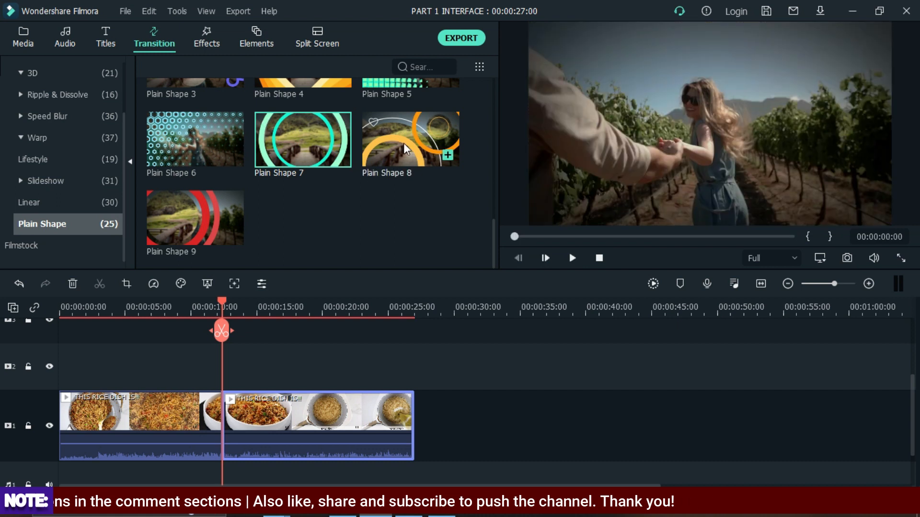
- Apply the Plain Shape 8 transition at the split between the two food clip parts
left_click_drag(389, 154, 222, 389)
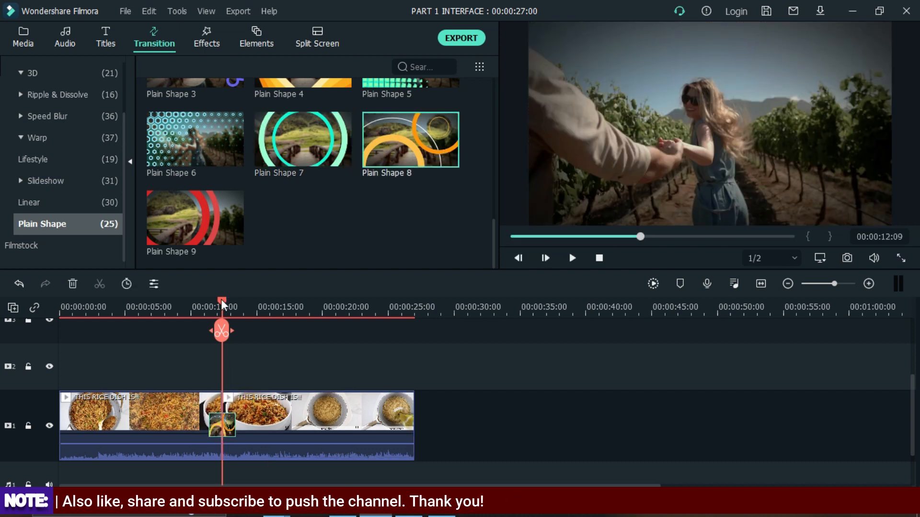
left_click_drag(222, 303, 94, 305)
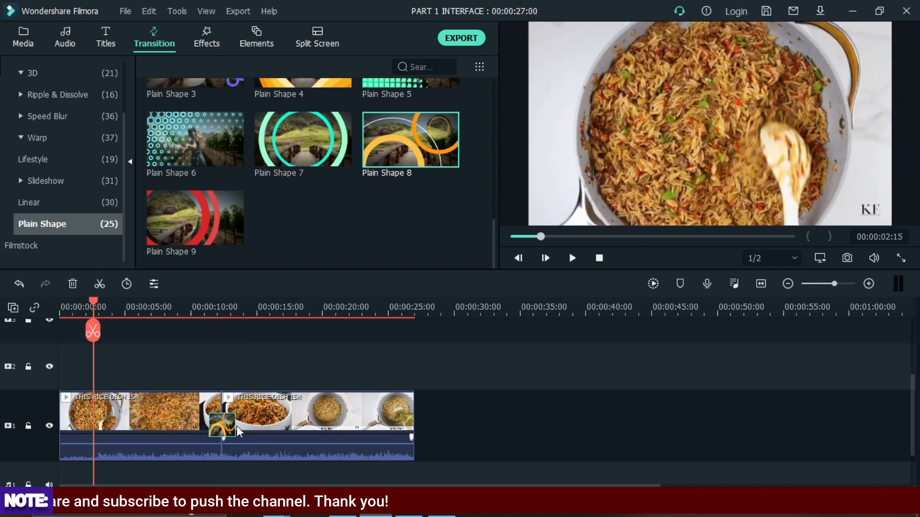
left_click(270, 411)
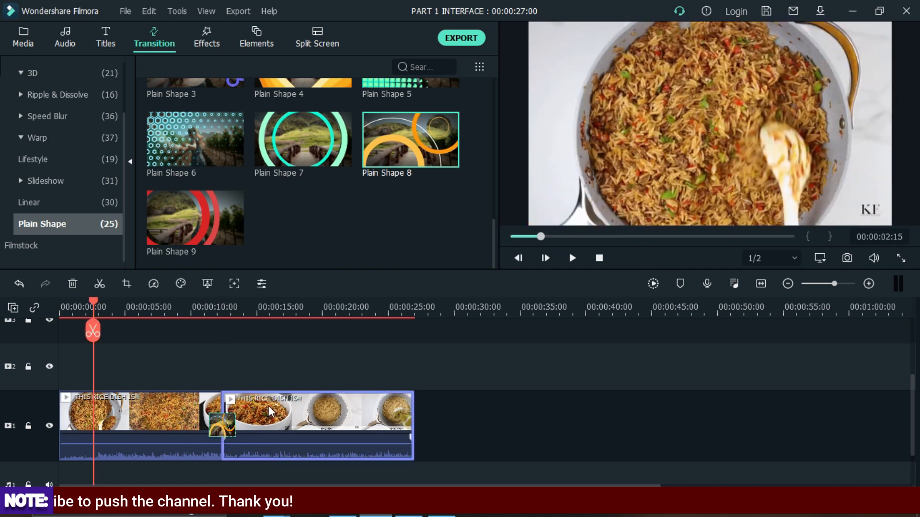
left_click(230, 424)
left_click_drag(237, 429, 218, 433)
left_click_drag(349, 423, 245, 430)
left_click_drag(437, 148, 221, 424)
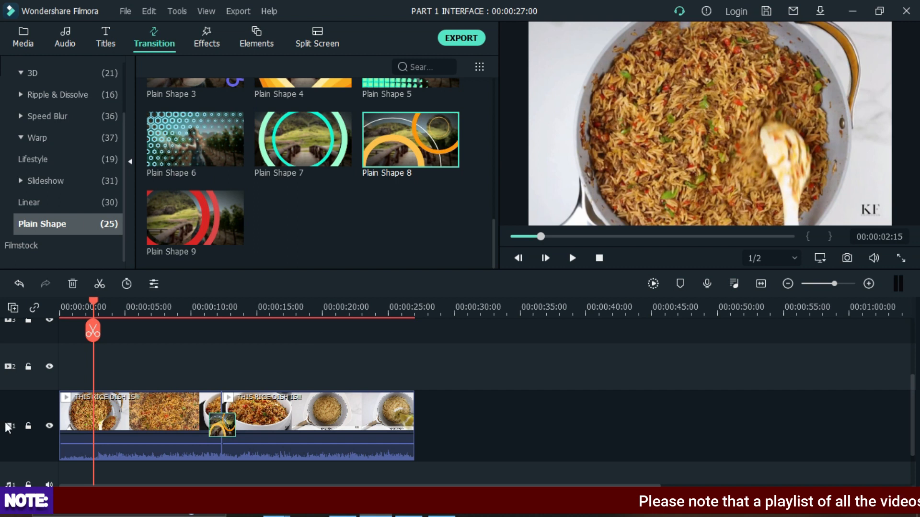
- Play the timeline from about 9 seconds to preview the transition
left_click_drag(91, 300, 187, 332)
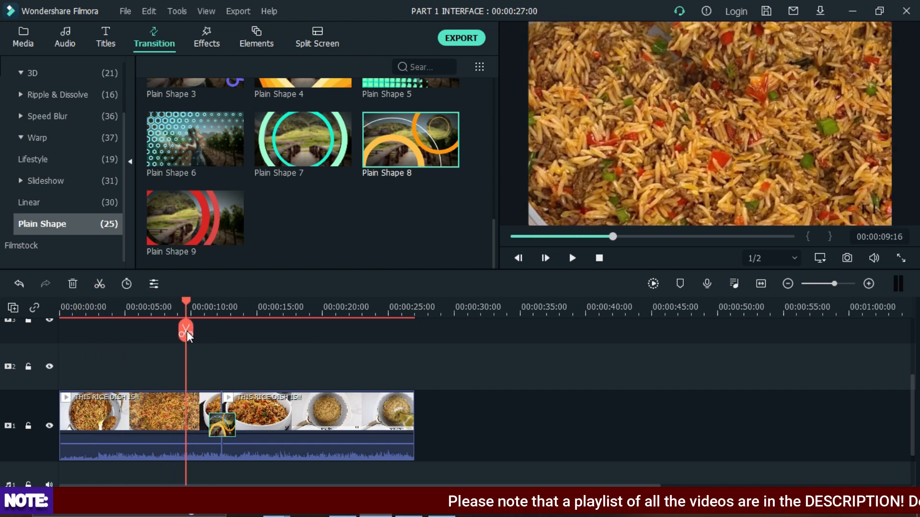
key("space")
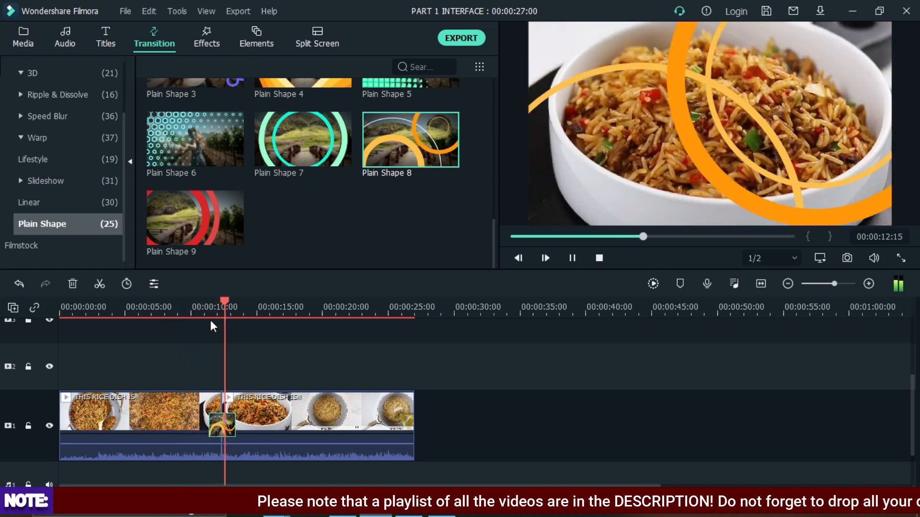
key("space")
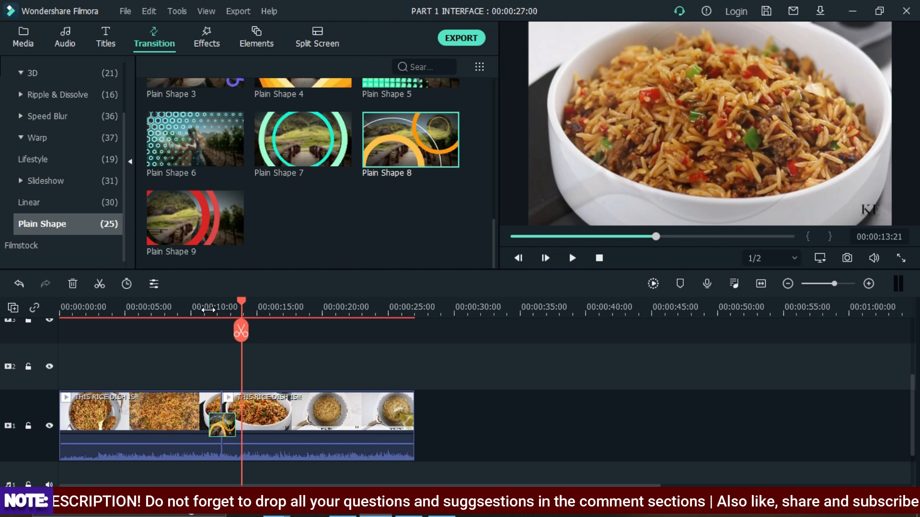
- Replace the transition at the split with Star from the Lifestyle category and play it back
scroll(214, 136, "up", 10)
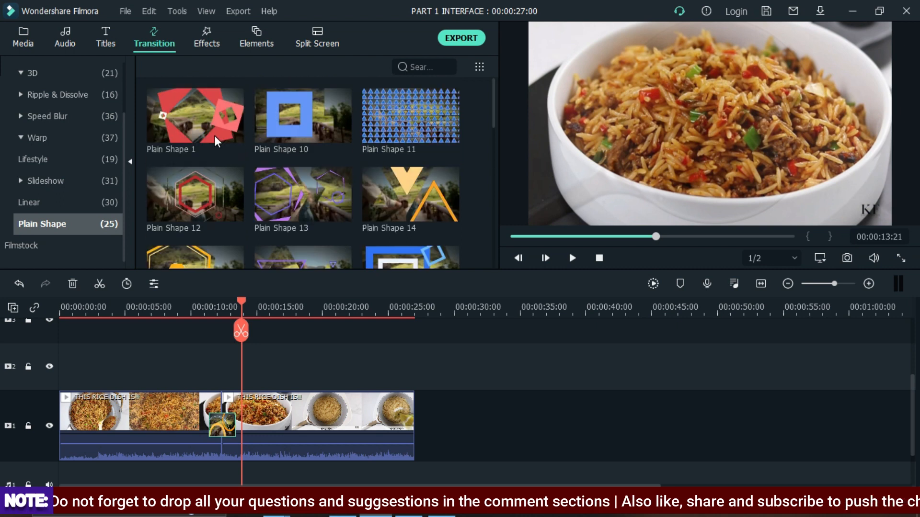
left_click(53, 159)
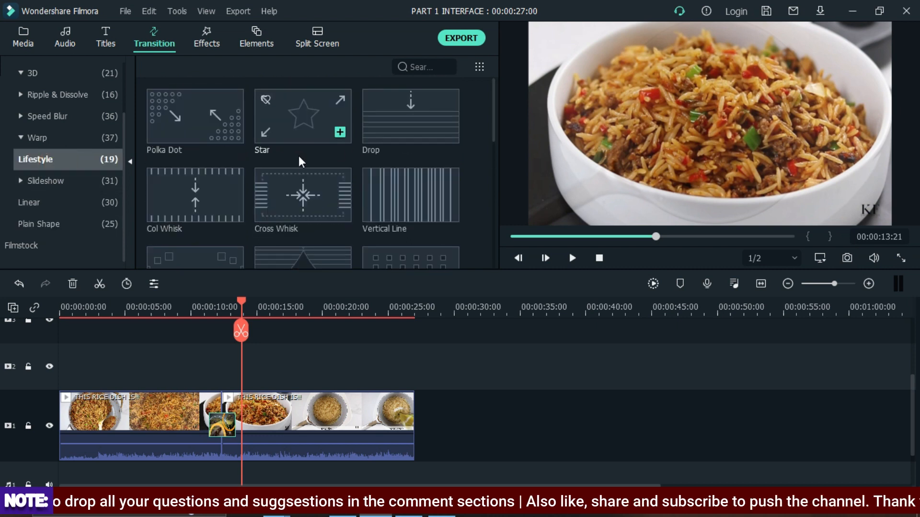
left_click_drag(306, 122, 237, 403)
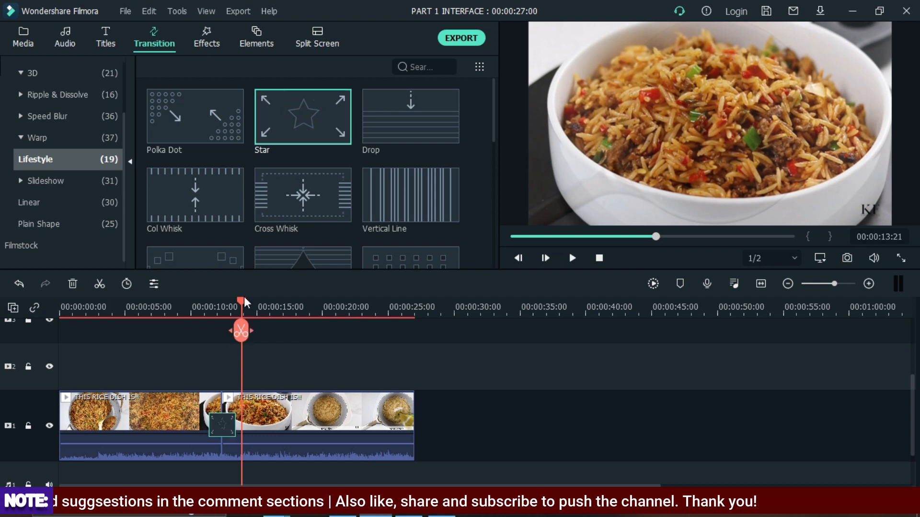
left_click_drag(240, 303, 193, 332)
key("space")
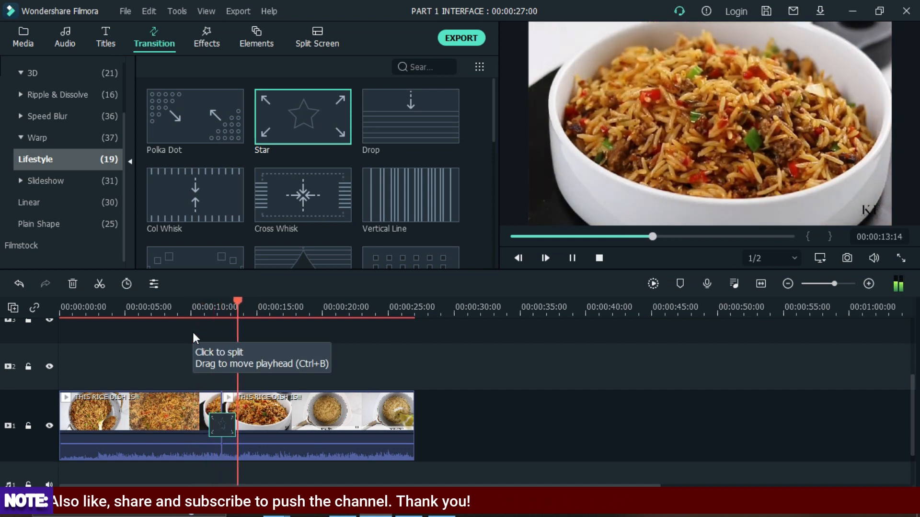
key("space")
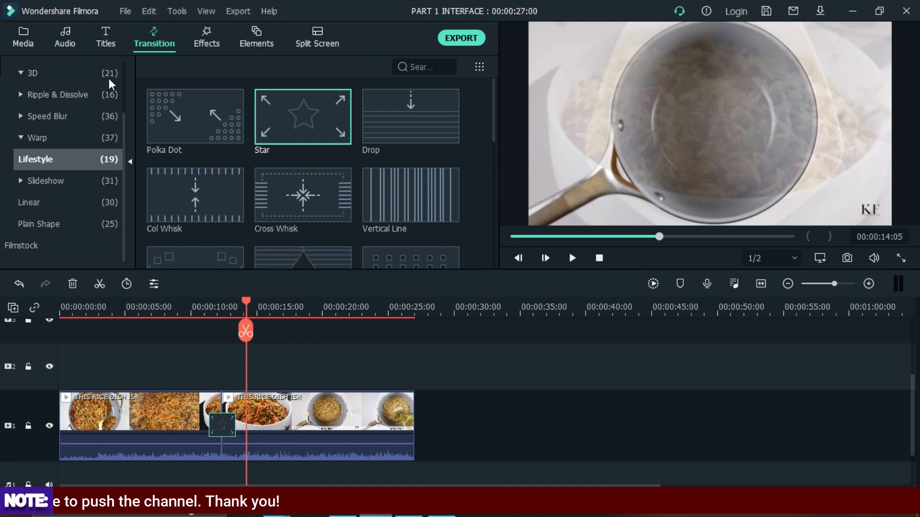
- Replace the split transition with Row Split 2 and play it back
scroll(347, 155, "down", 6)
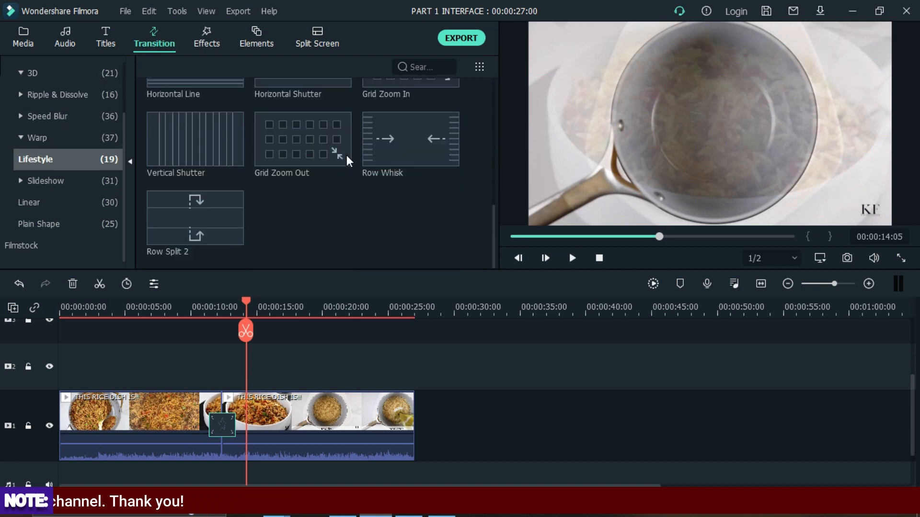
left_click_drag(189, 226, 210, 438)
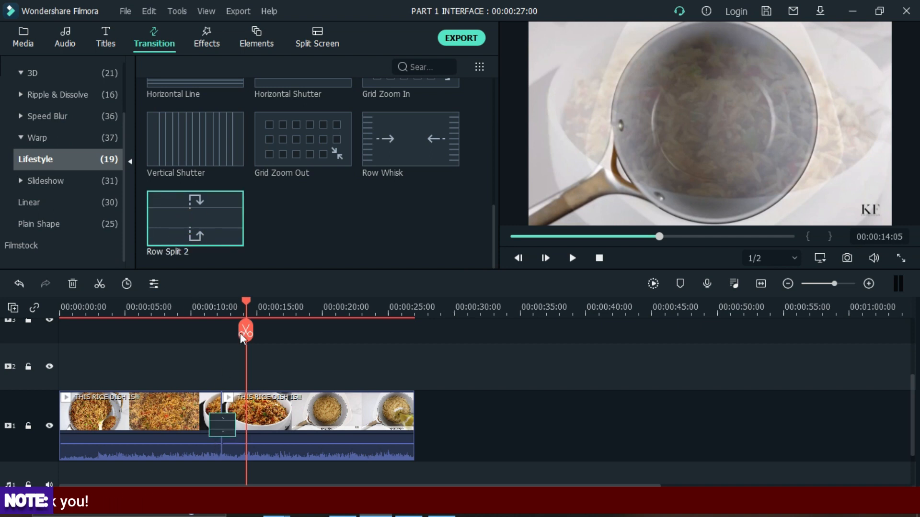
left_click_drag(249, 300, 199, 332)
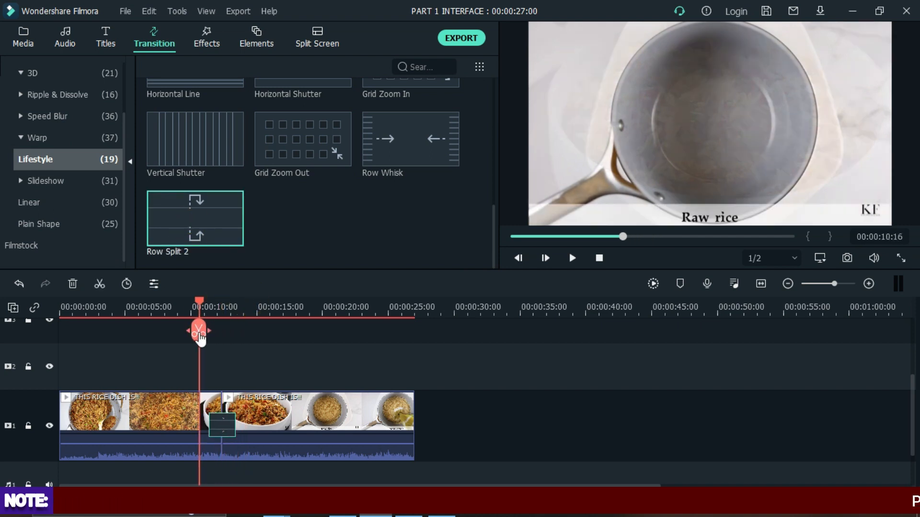
key("space")
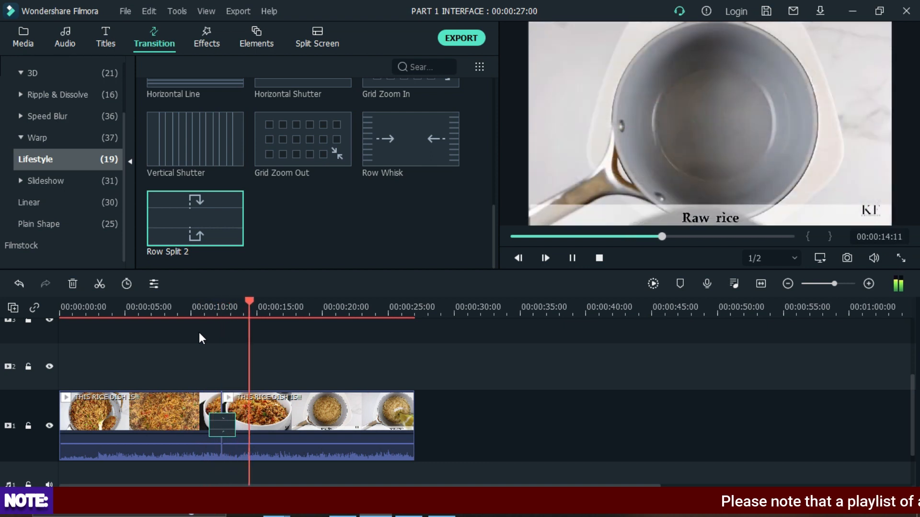
key("space")
- Replace the split transition with the favourite Linear 3 and play it back
scroll(29, 175, "up", 3)
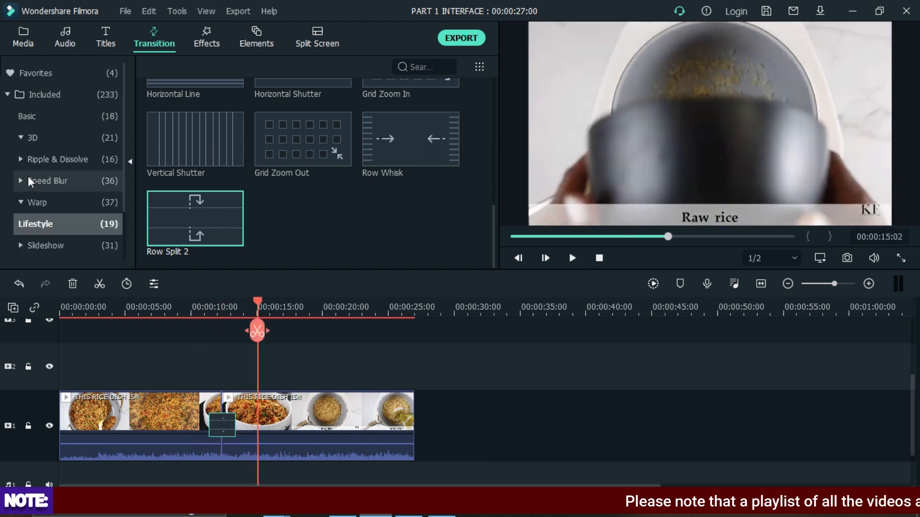
left_click(44, 82)
left_click_drag(203, 223, 221, 424)
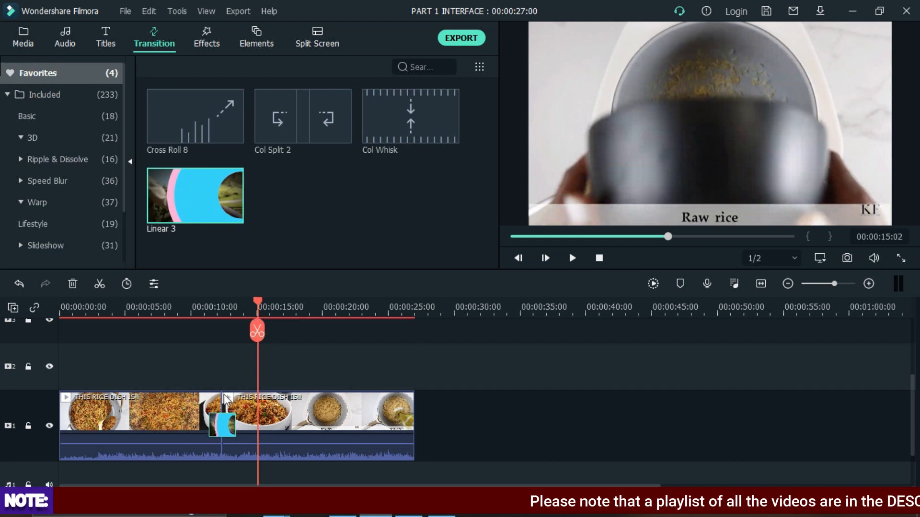
left_click_drag(260, 305, 202, 329)
key("space")
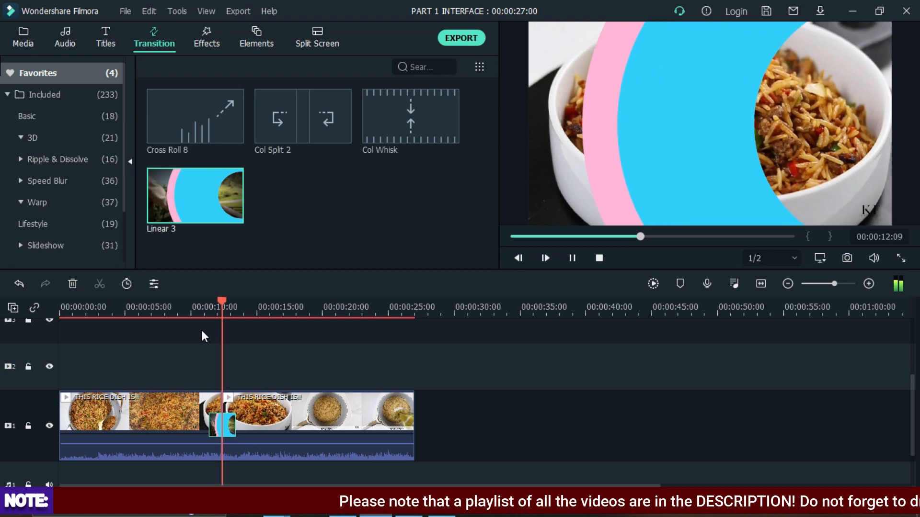
key("space")
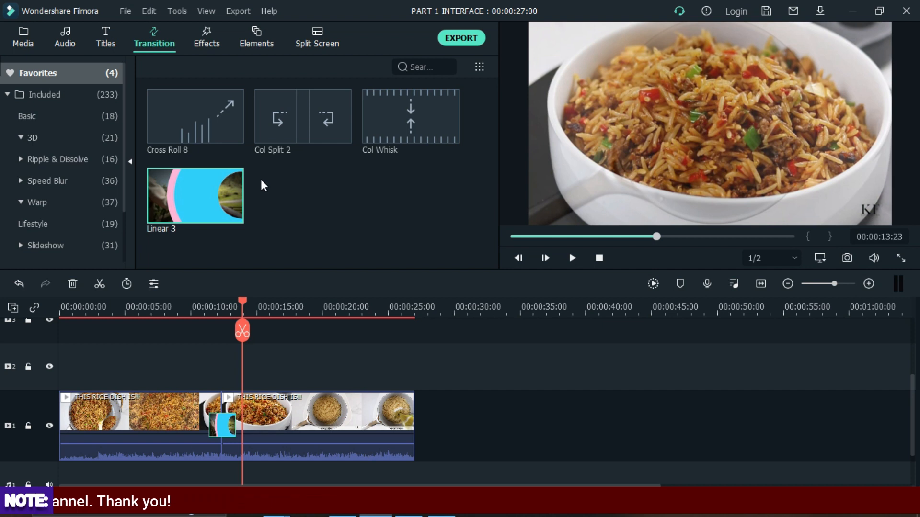
- Switch through the Titles, Transition, Effects, Elements and Split Screen panels
left_click(109, 42)
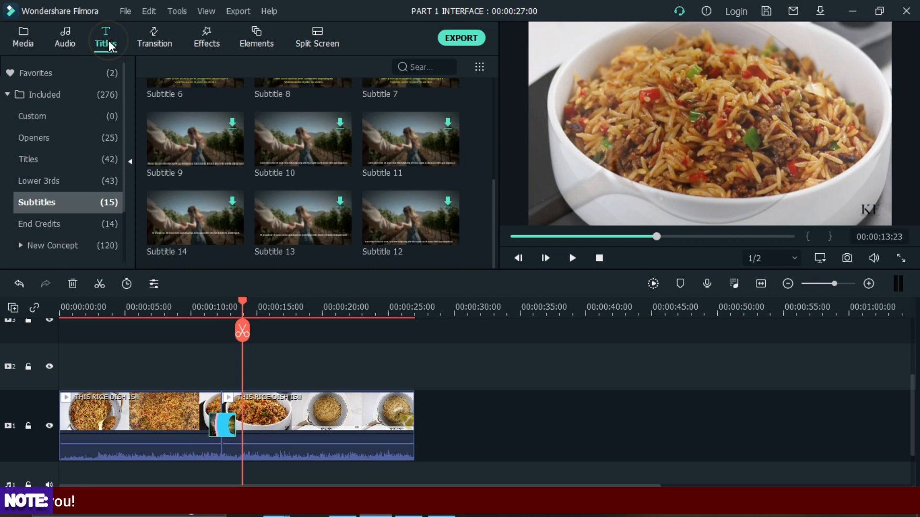
left_click(152, 32)
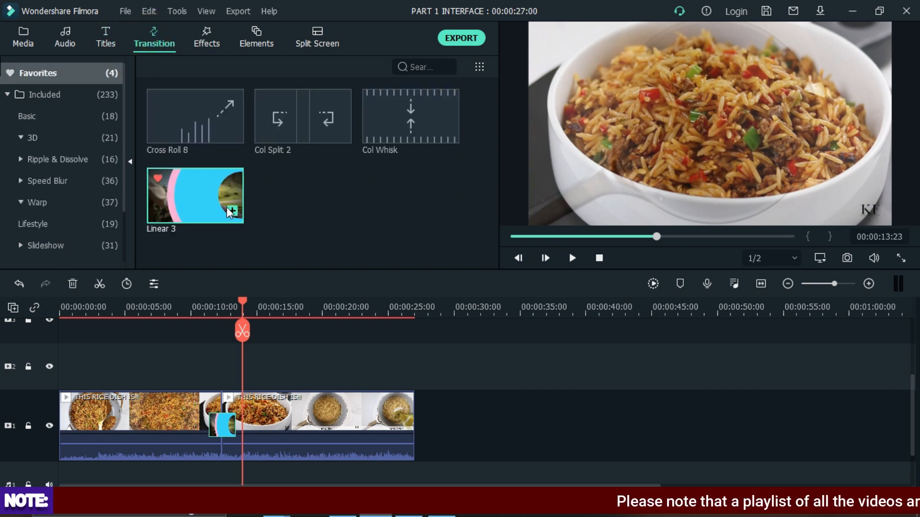
left_click(206, 34)
left_click(253, 35)
left_click(315, 39)
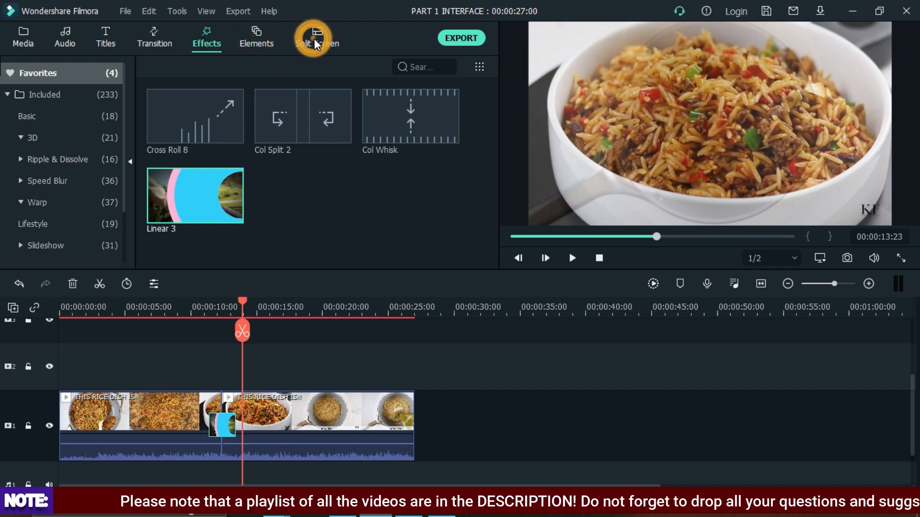